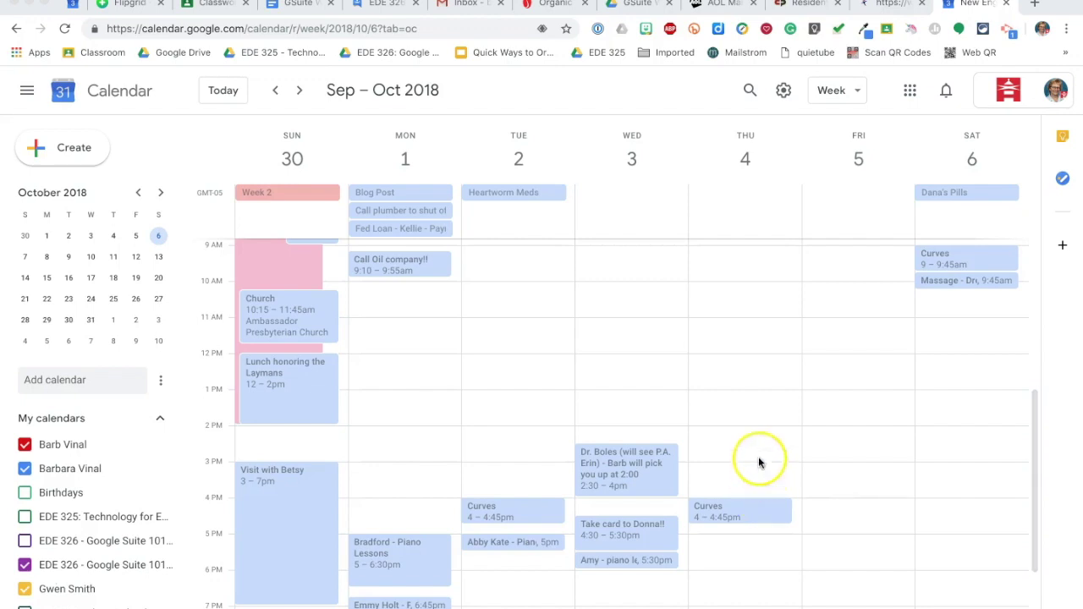
Browse the neighbouring months in the mini calendar and look through the My calendars and Other calendars lists.
click(162, 194)
click(161, 194)
click(139, 193)
click(139, 193)
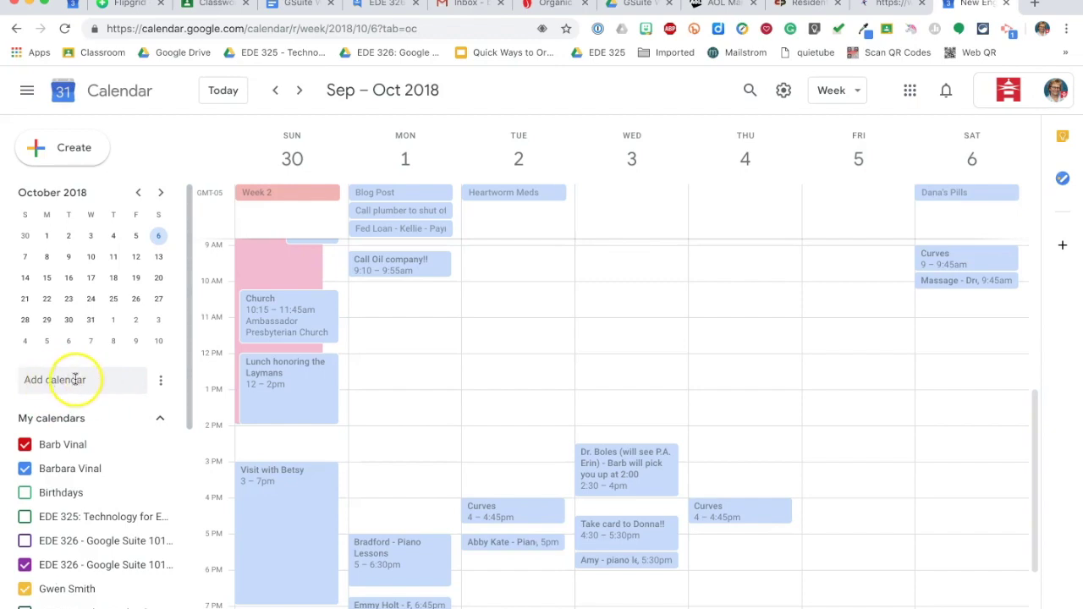
scroll(75, 380, down, 4)
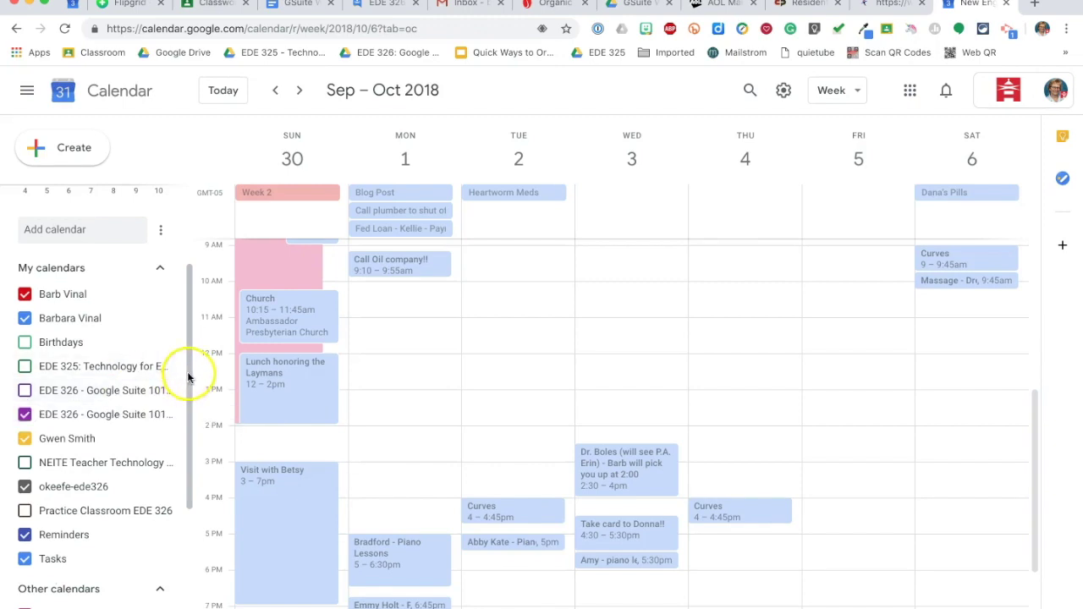
drag(188, 374, 185, 394)
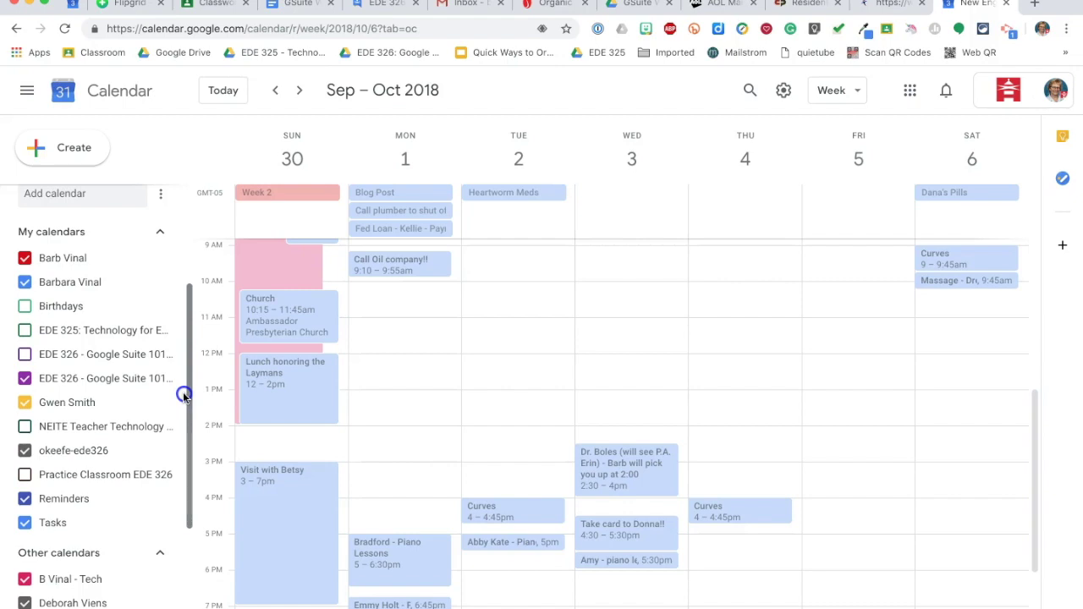
drag(183, 396, 174, 534)
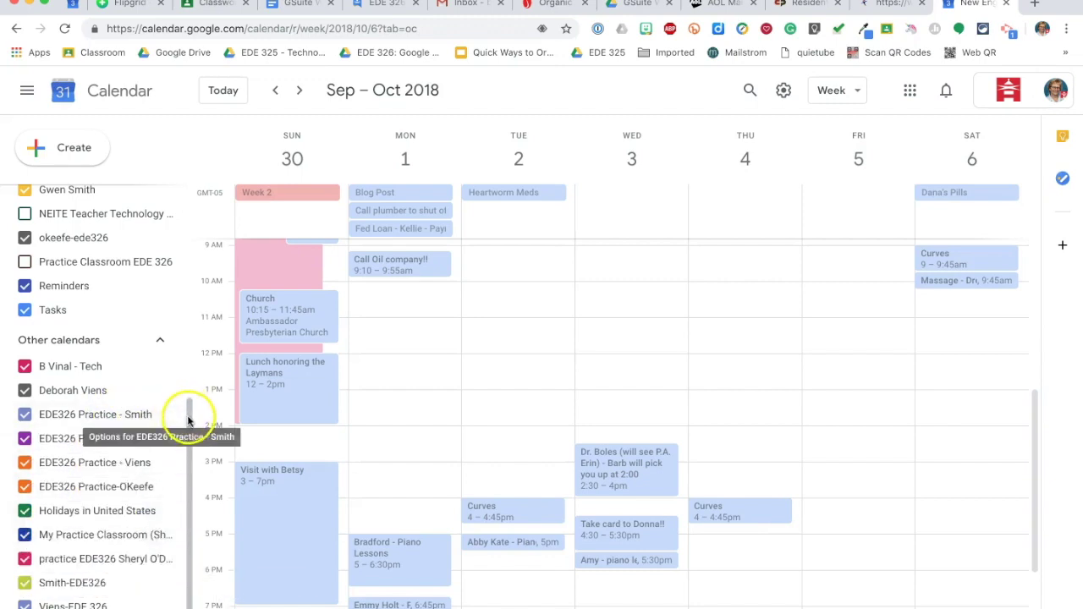
drag(189, 421, 197, 184)
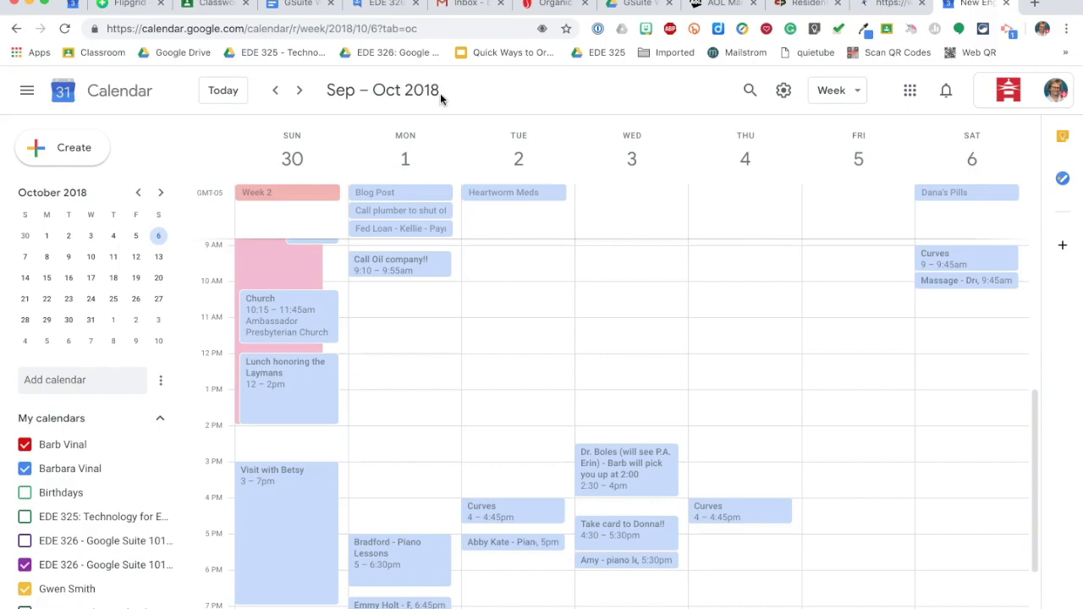
Go to the current week and display only the first calendar listed under My calendars.
click(225, 100)
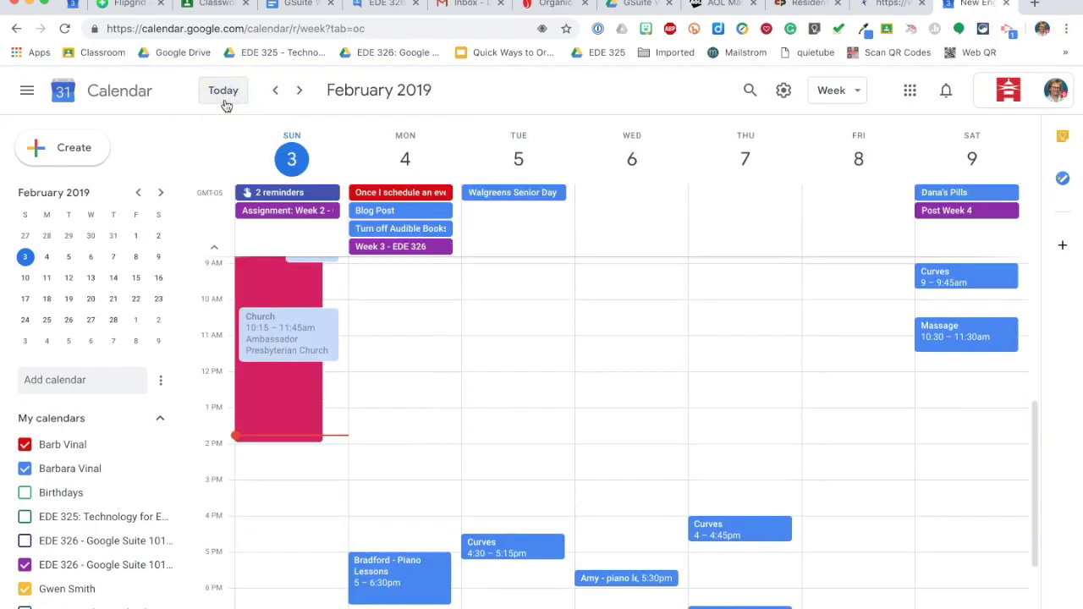
scroll(551, 322, up, 5)
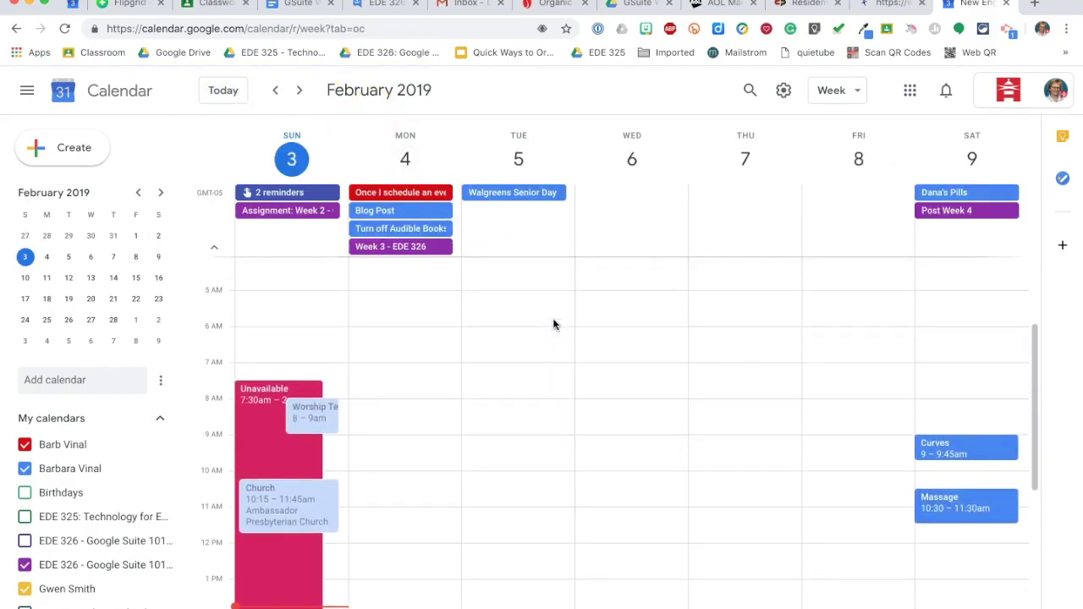
scroll(552, 324, up, 1)
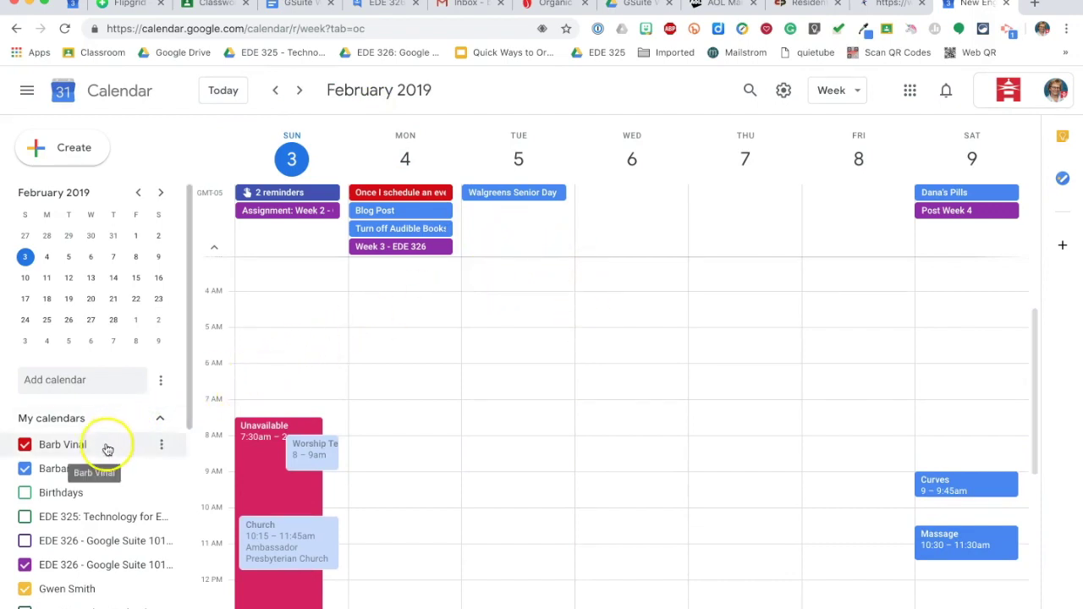
click(161, 448)
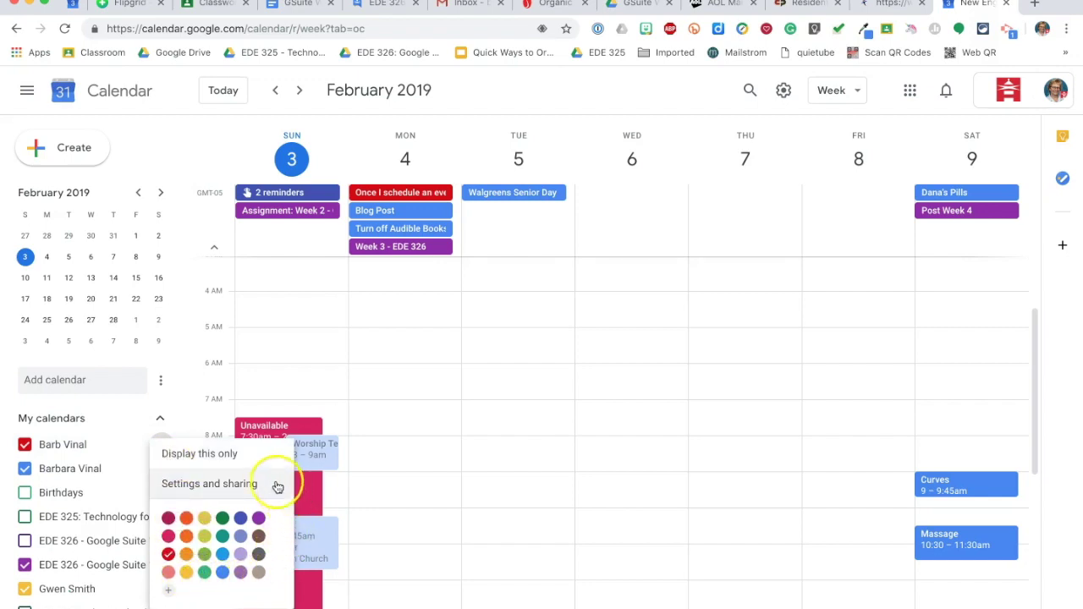
click(221, 458)
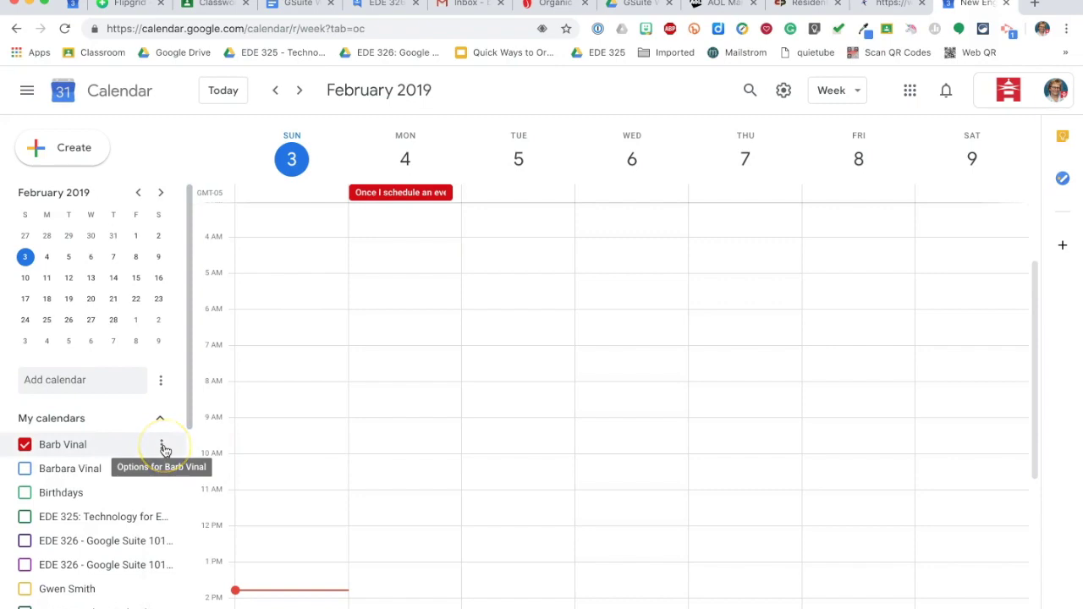
Open the displayed calendar's settings and sharing, and examine its access permissions and the permission levels available for the person it is shared with.
click(162, 446)
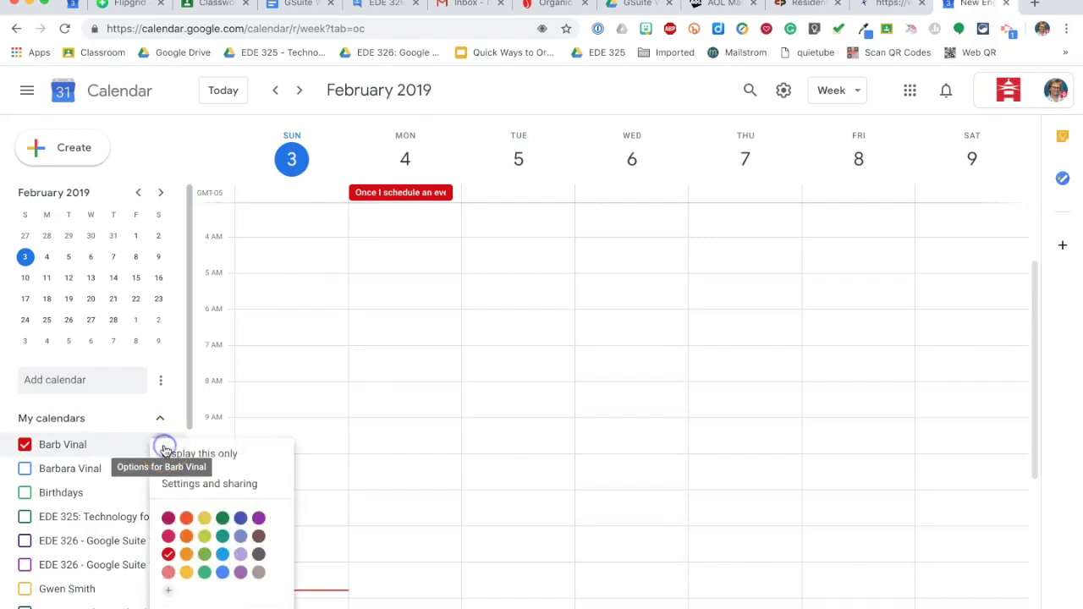
click(190, 487)
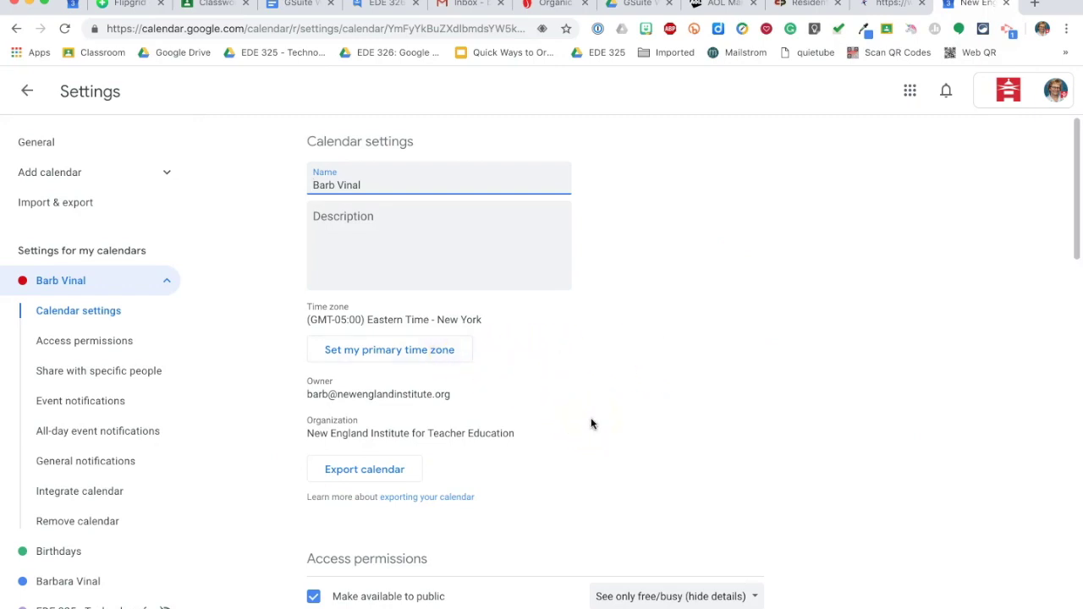
scroll(590, 423, down, 3)
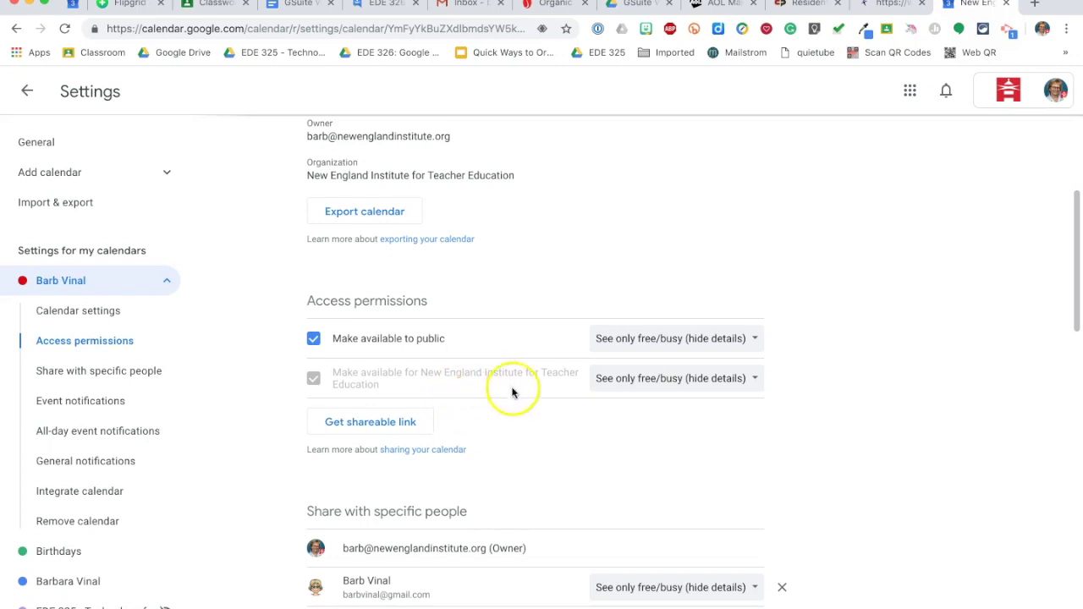
scroll(527, 429, down, 4)
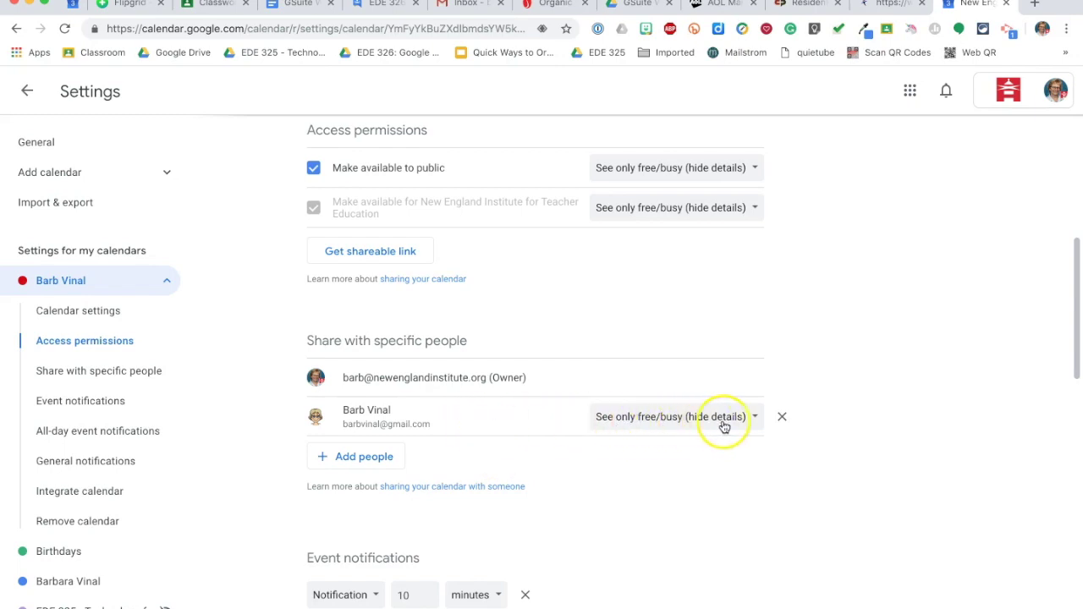
click(758, 419)
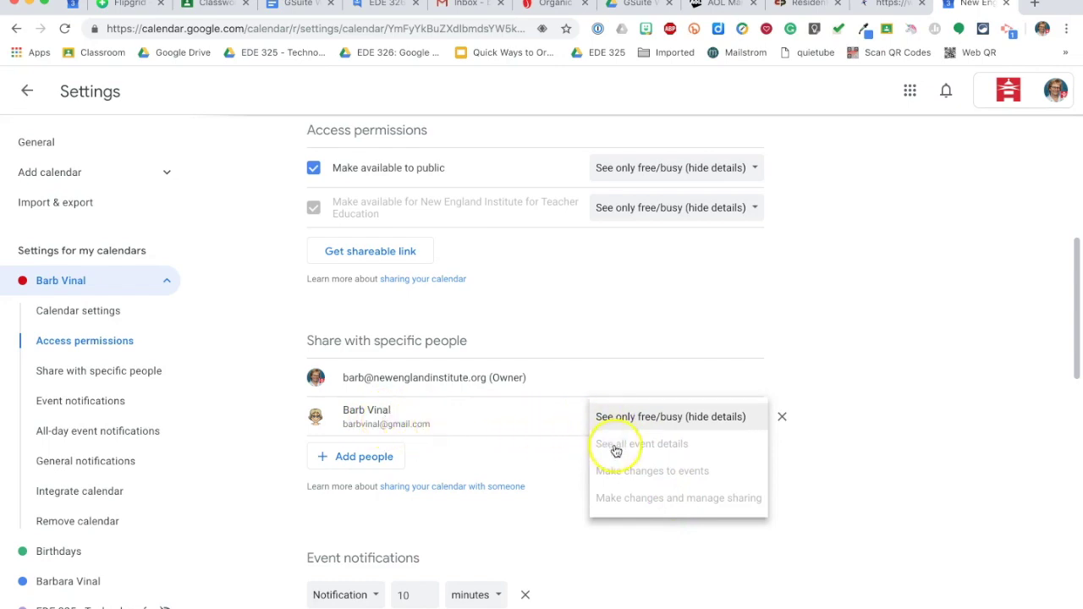
click(563, 530)
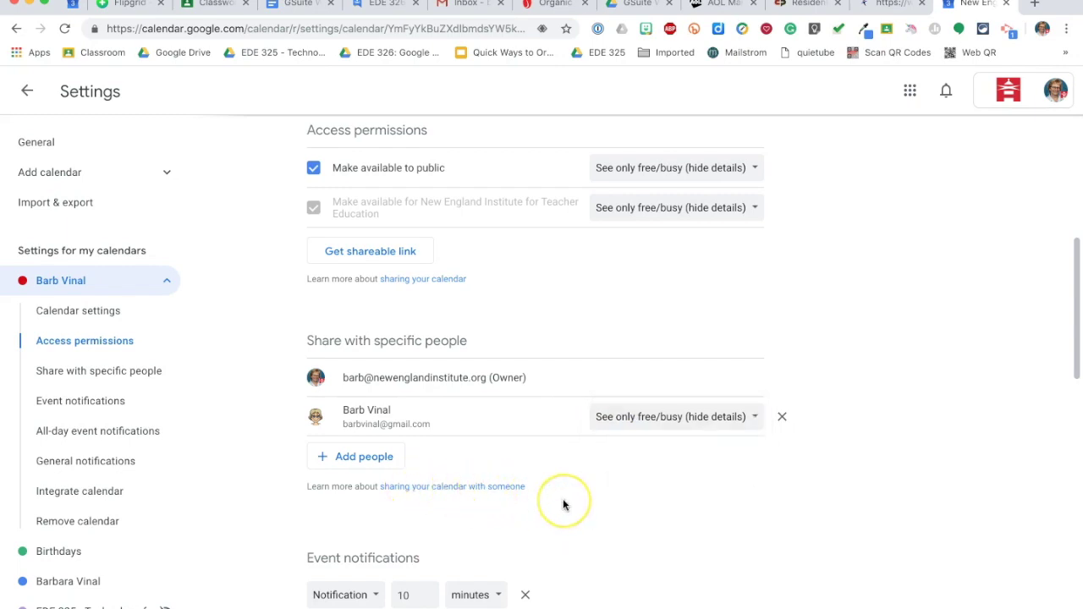
Set the calendar's default event notification to 30 minutes.
scroll(562, 504, down, 2)
scroll(562, 505, down, 1)
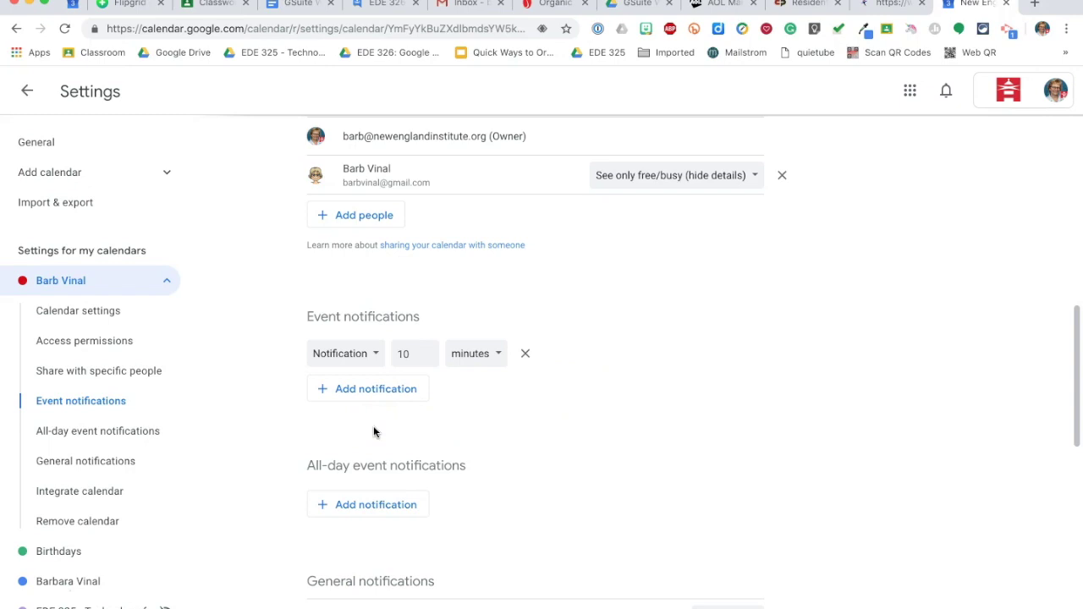
click(409, 356)
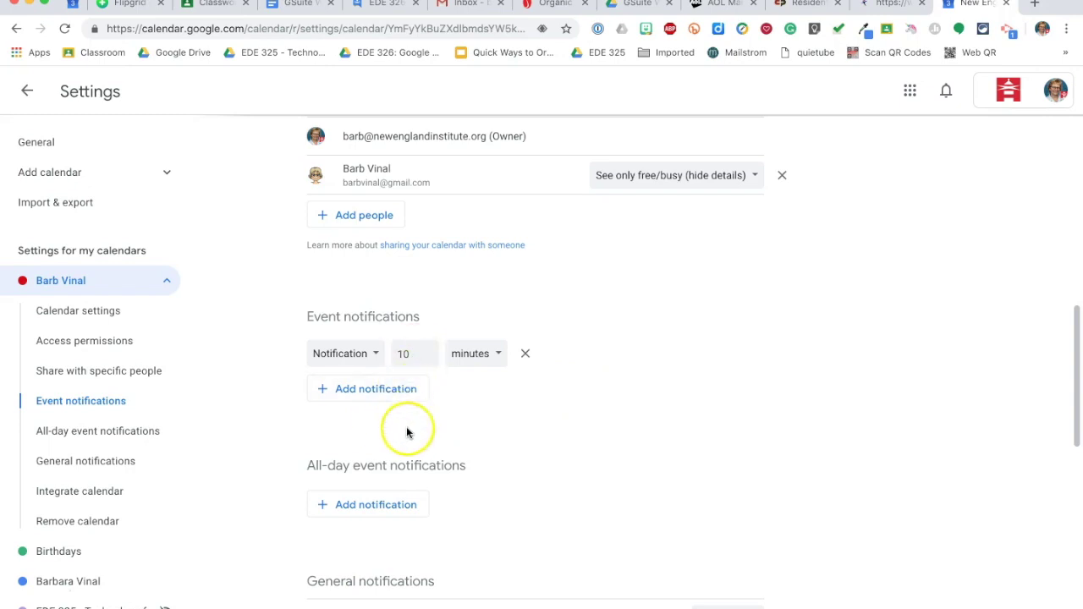
click(528, 418)
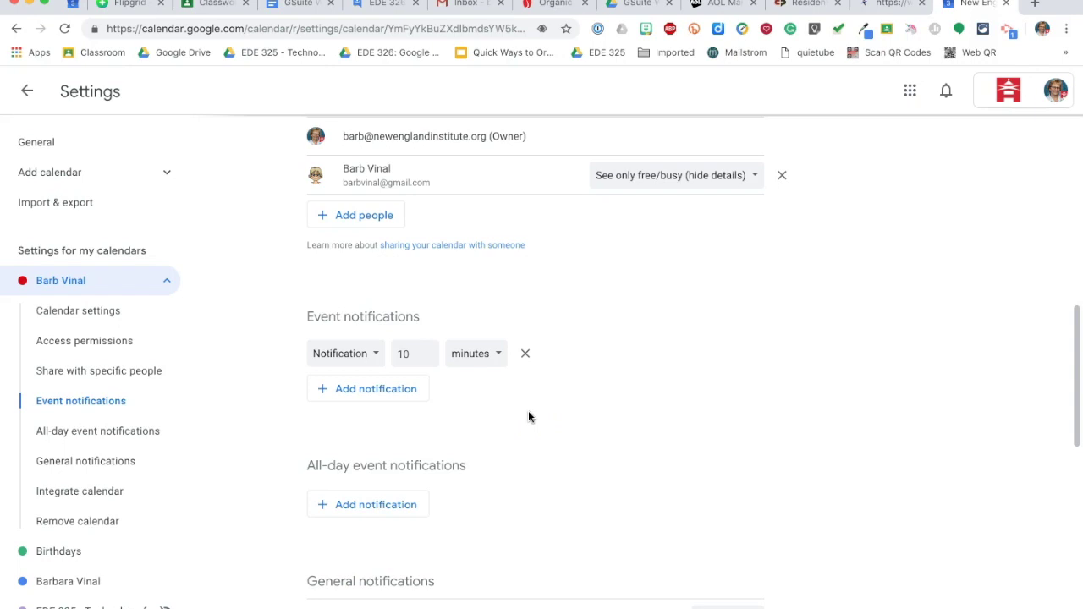
click(404, 354)
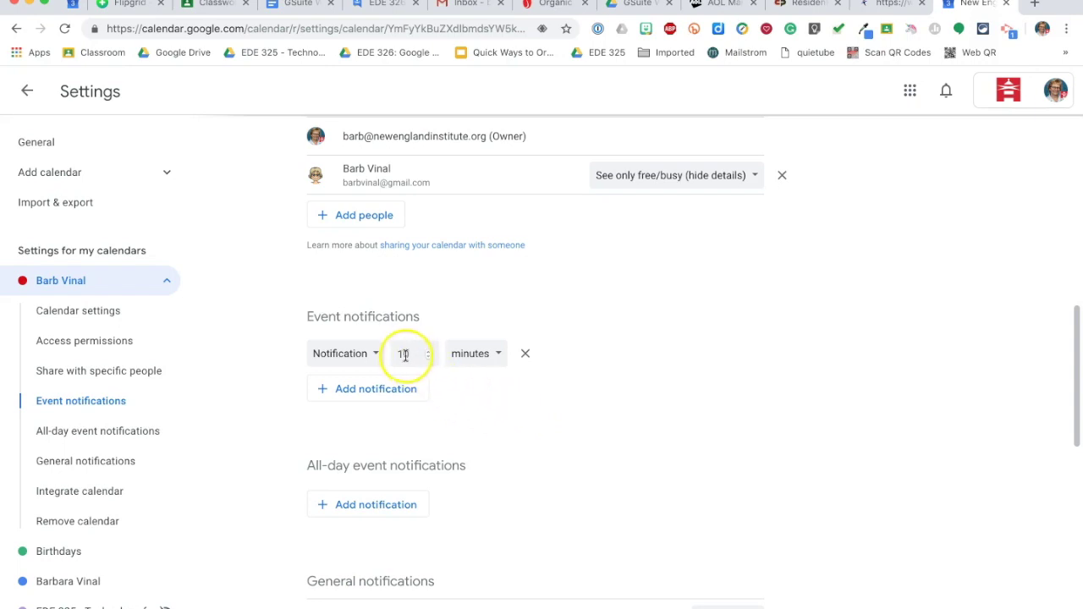
click(404, 355)
key(BackSpace)
key(BackSpace)
text(30)
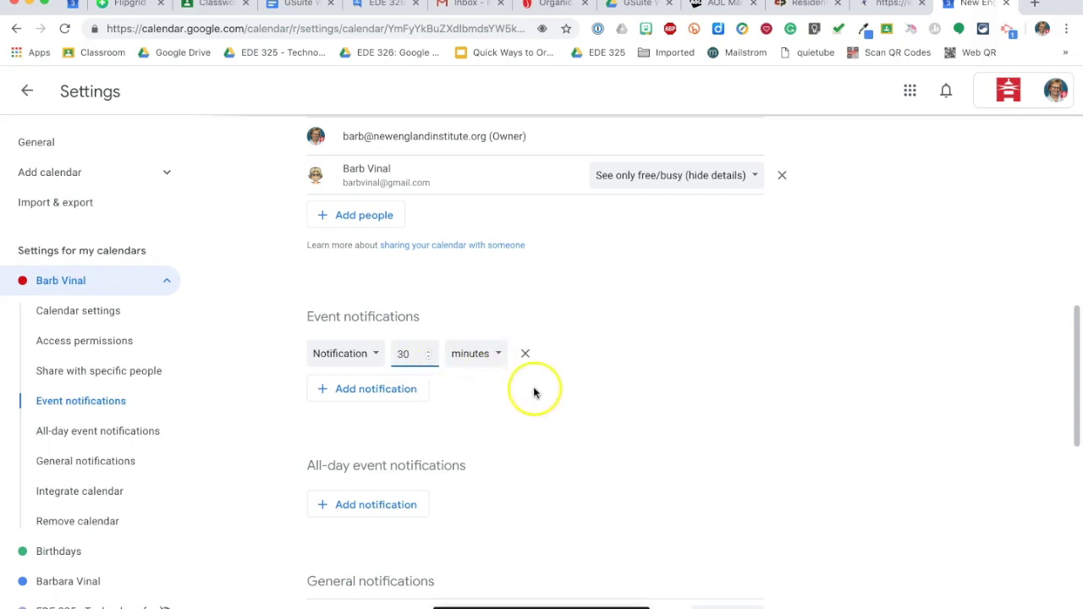
Review the all-day and general notification, integration and removal settings, and return to the week view.
scroll(533, 398, down, 1)
scroll(517, 402, down, 1)
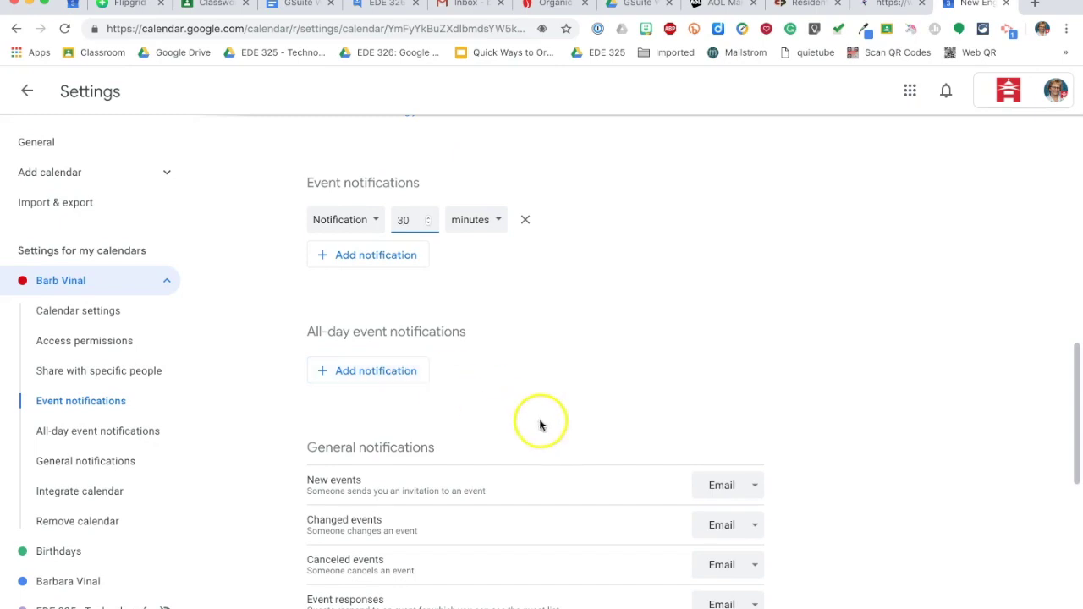
scroll(539, 423, down, 4)
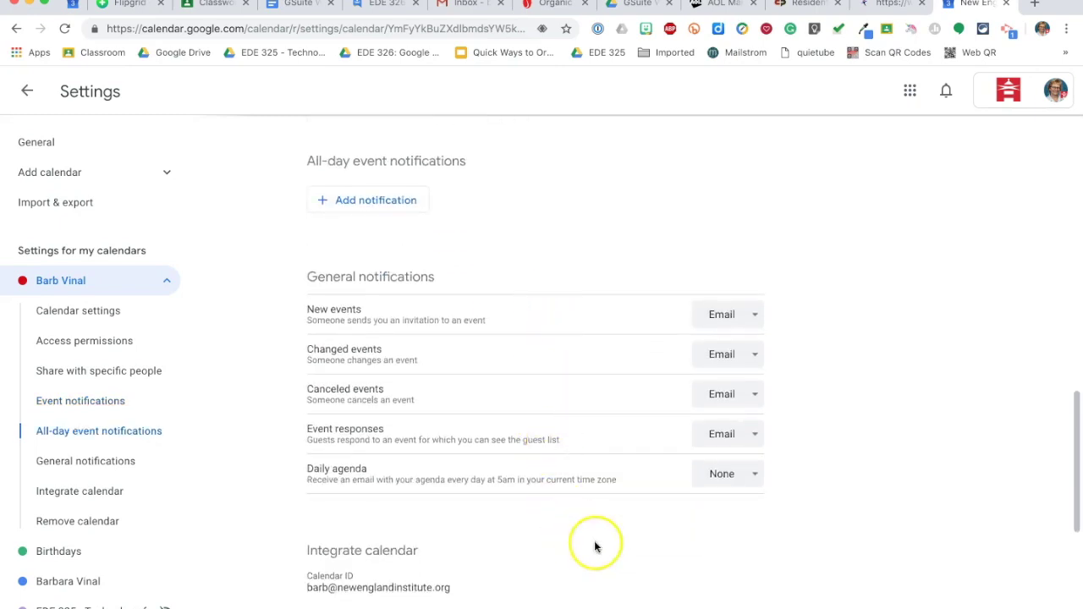
scroll(594, 541, down, 3)
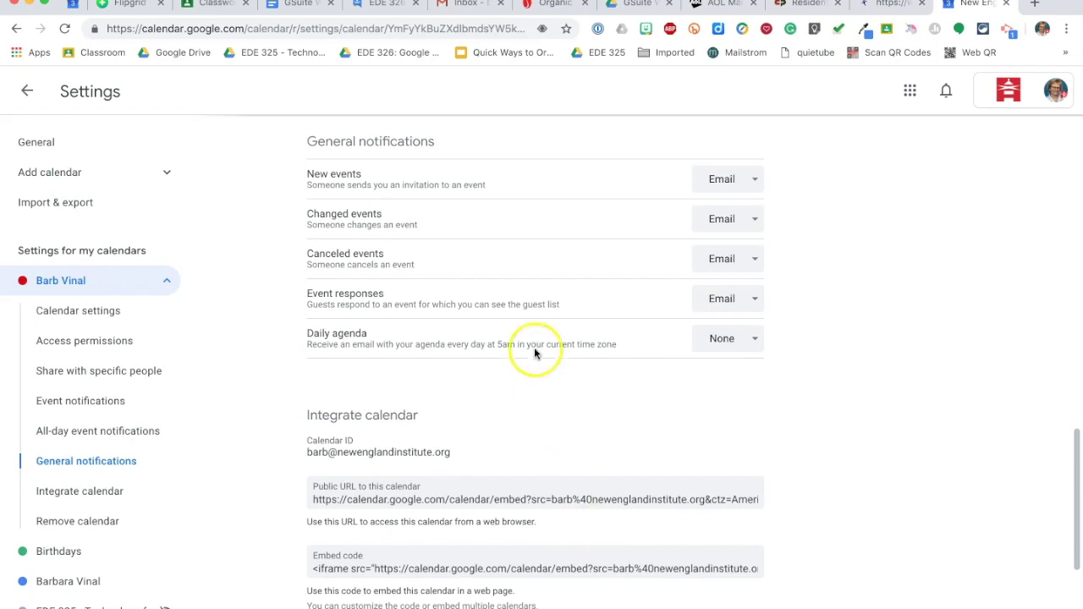
scroll(576, 415, down, 4)
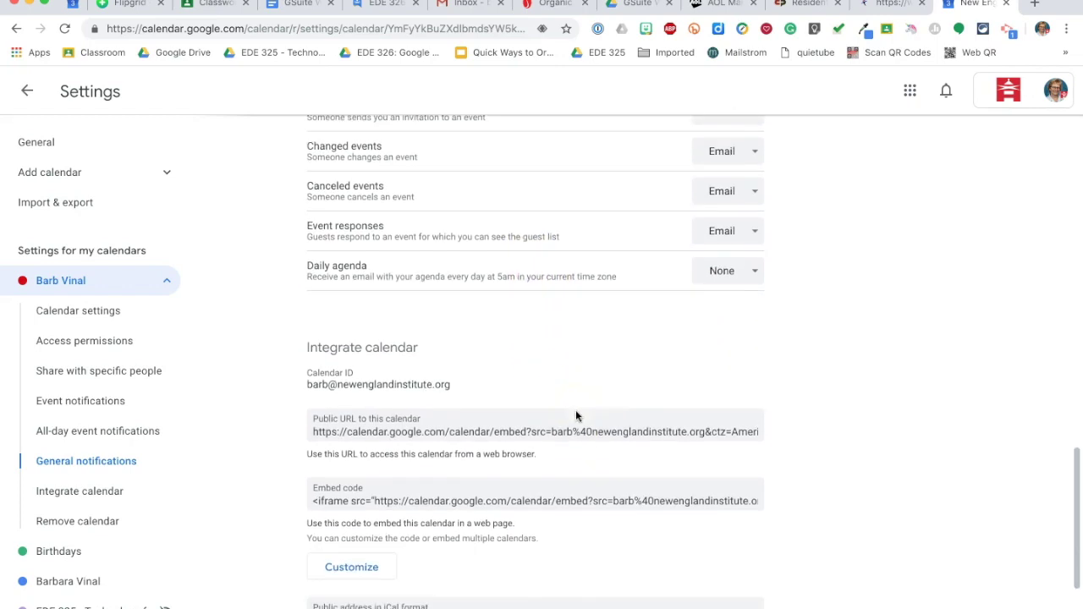
scroll(576, 416, down, 1)
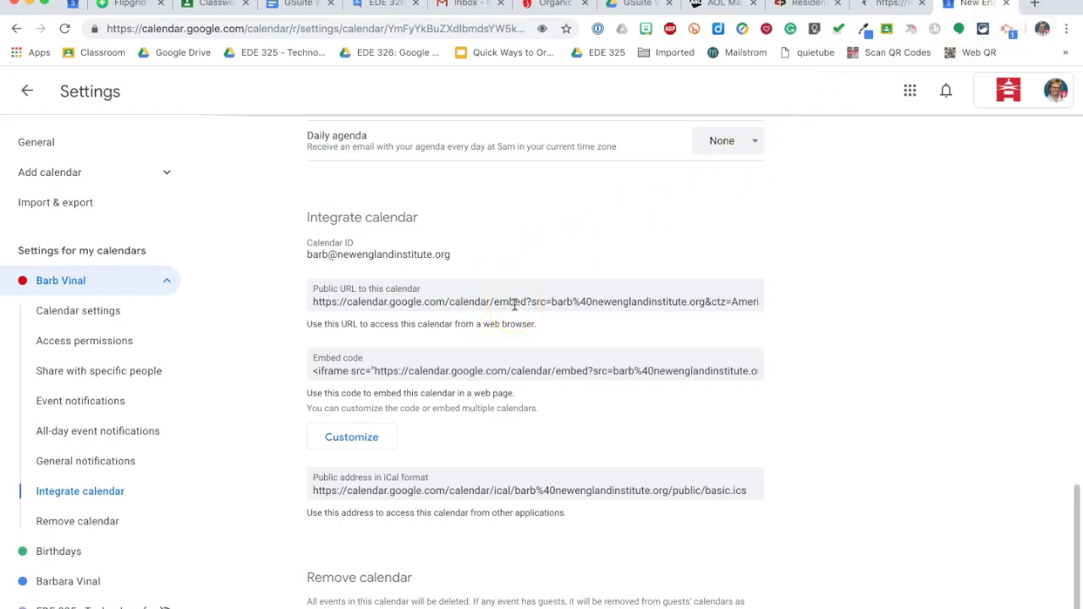
scroll(528, 447, down, 1)
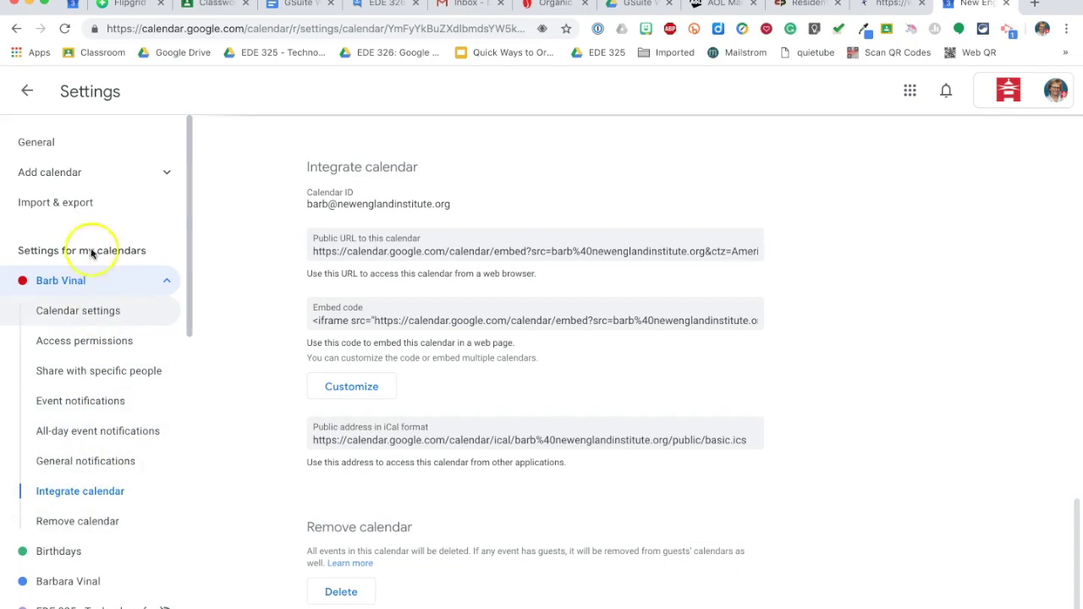
click(28, 93)
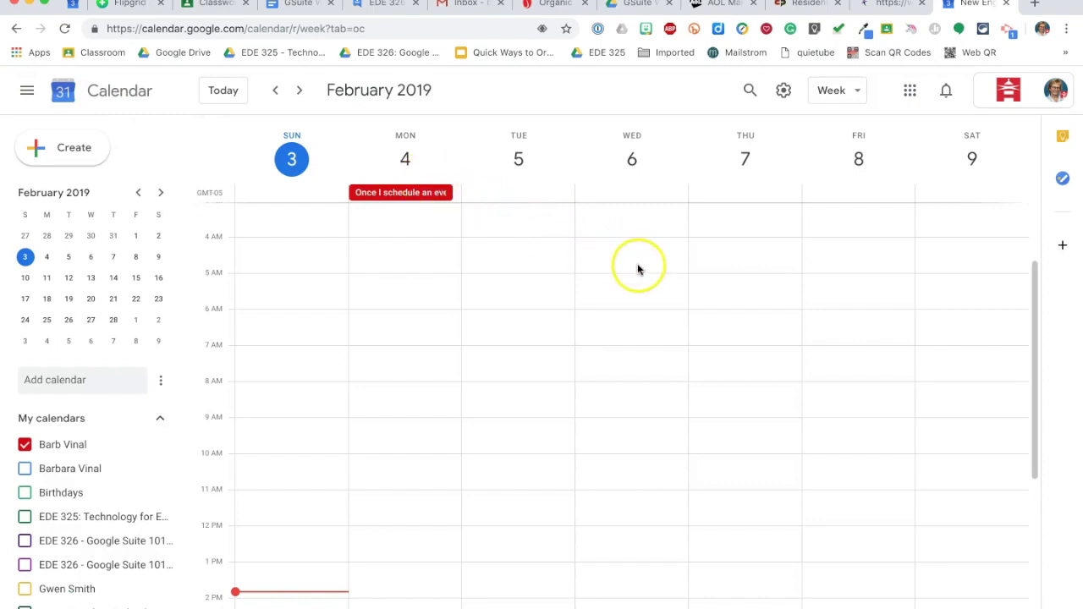
Start a new event on Tuesday, February 5, 2019, with a start time of 5:15am and an end time of 6:00.
click(508, 286)
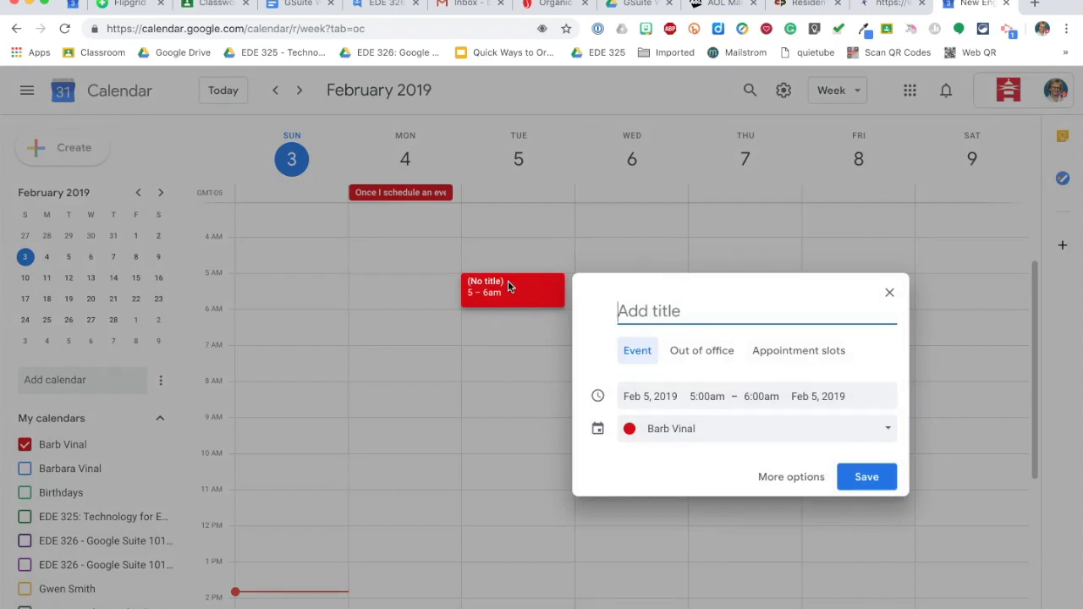
click(706, 398)
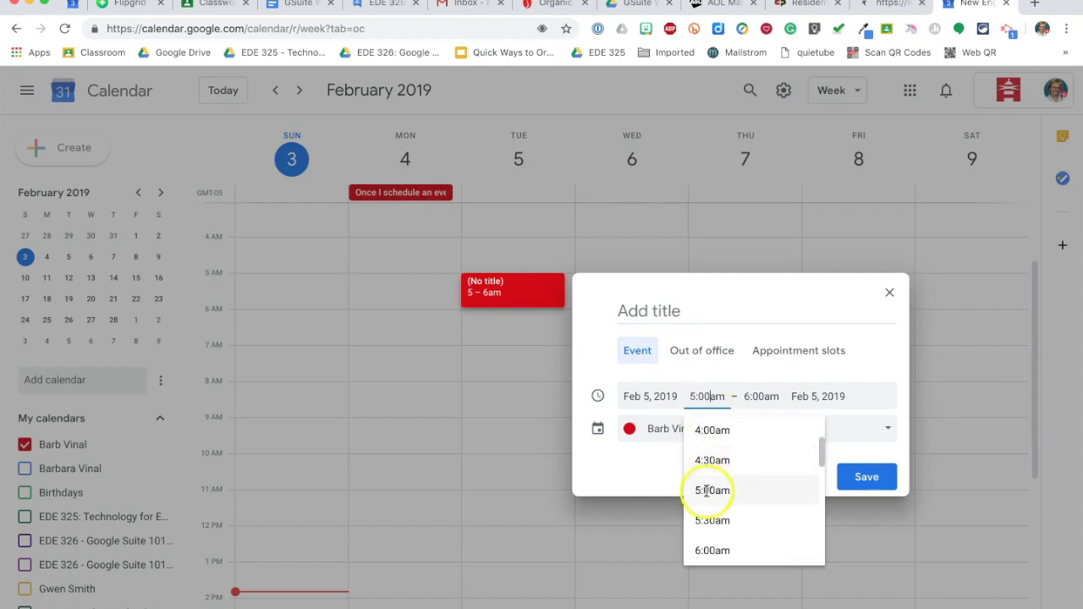
click(712, 394)
click(713, 394)
key(BackSpace)
key(BackSpace)
text(15)
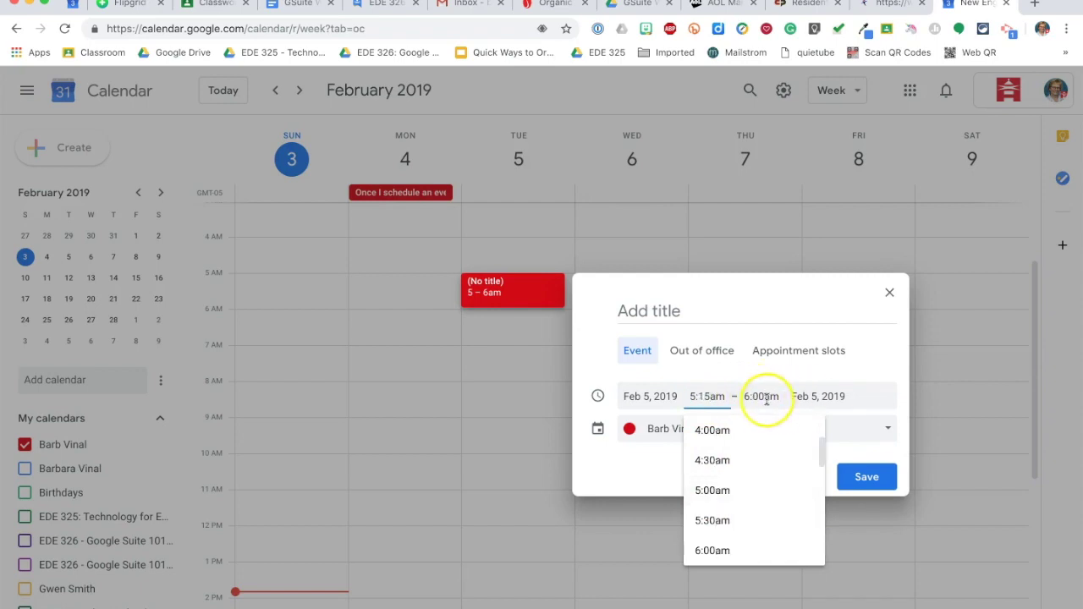
click(762, 396)
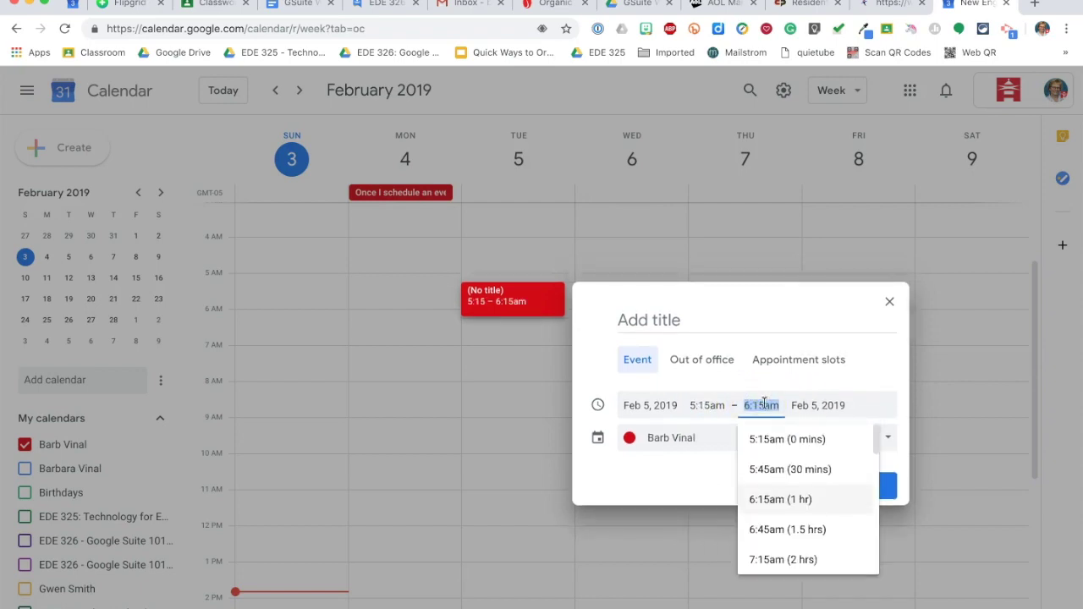
text(6:00)
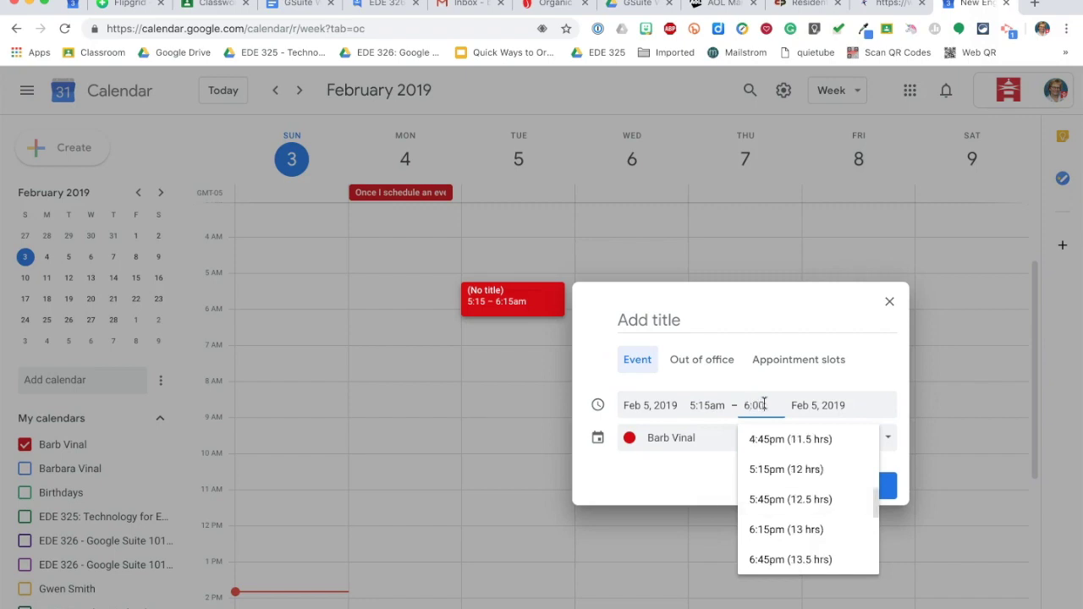
key(Return)
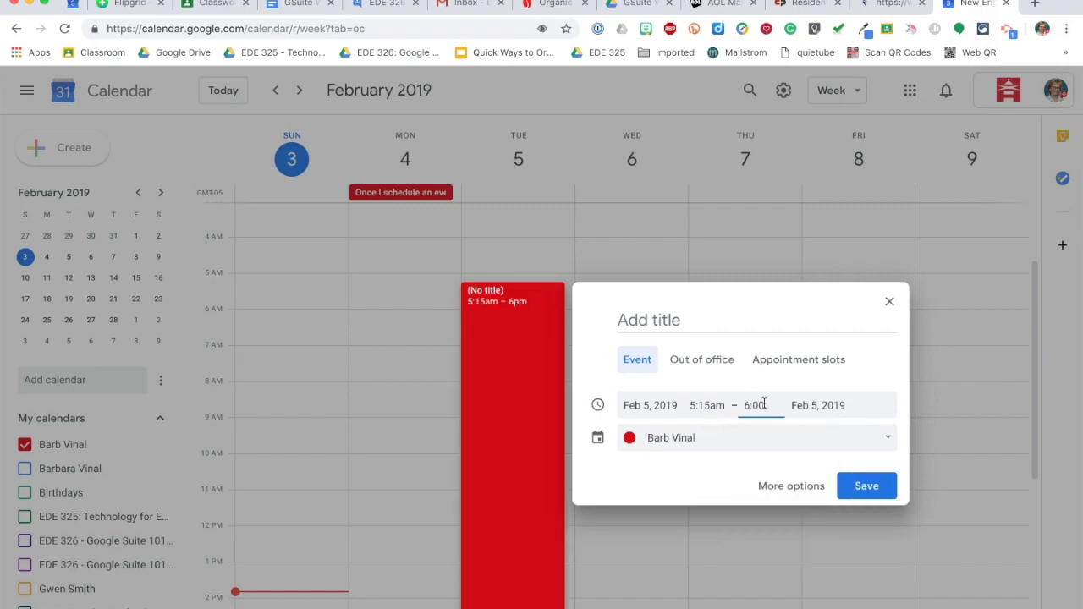
Check the calendars available for the new event and set its end time to 6:00am.
click(790, 433)
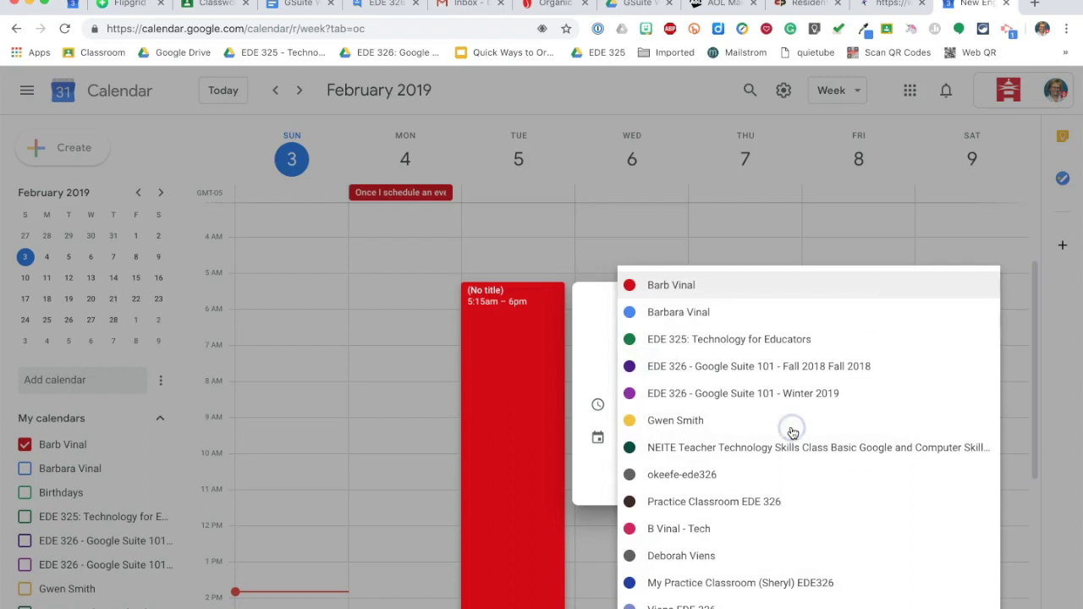
click(592, 346)
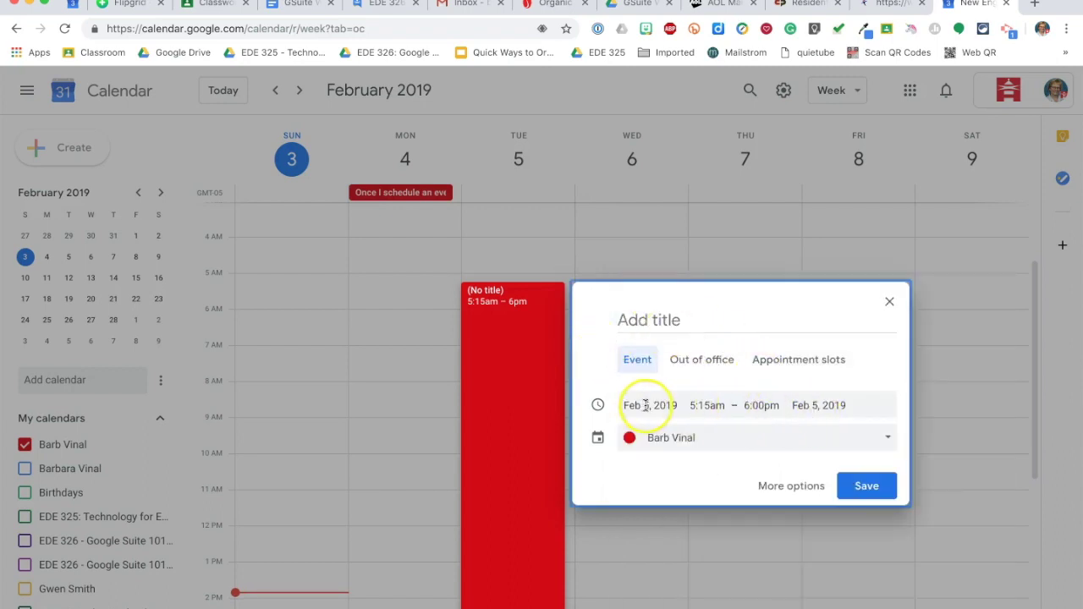
click(771, 408)
click(771, 408)
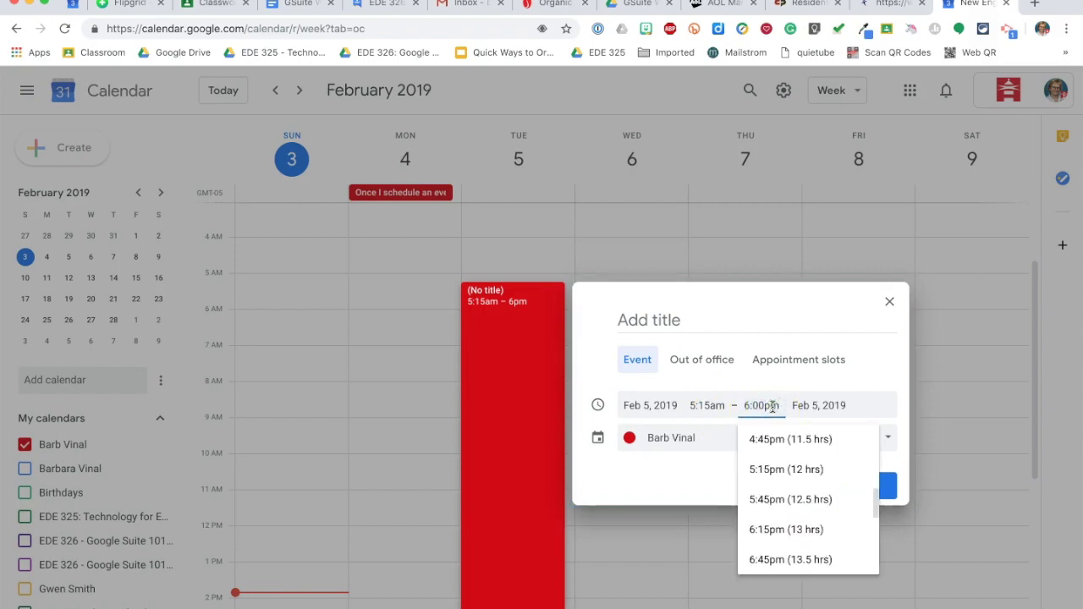
key(BackSpace)
key(BackSpace)
text(am)
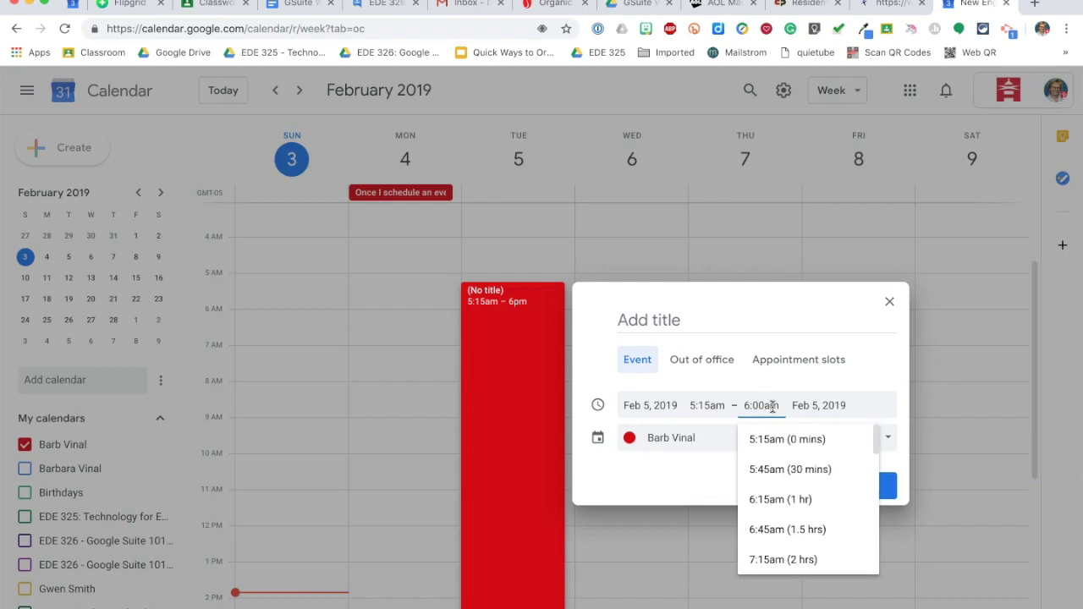
click(722, 471)
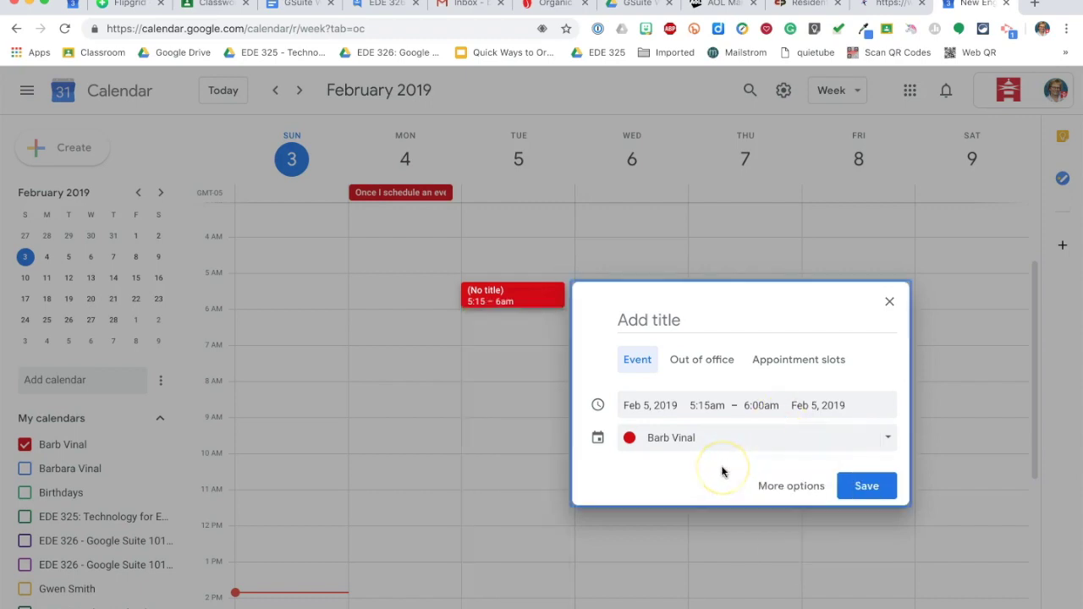
Title the event "Practice Event" and review the calendars it can be assigned to, keeping the current one.
click(664, 319)
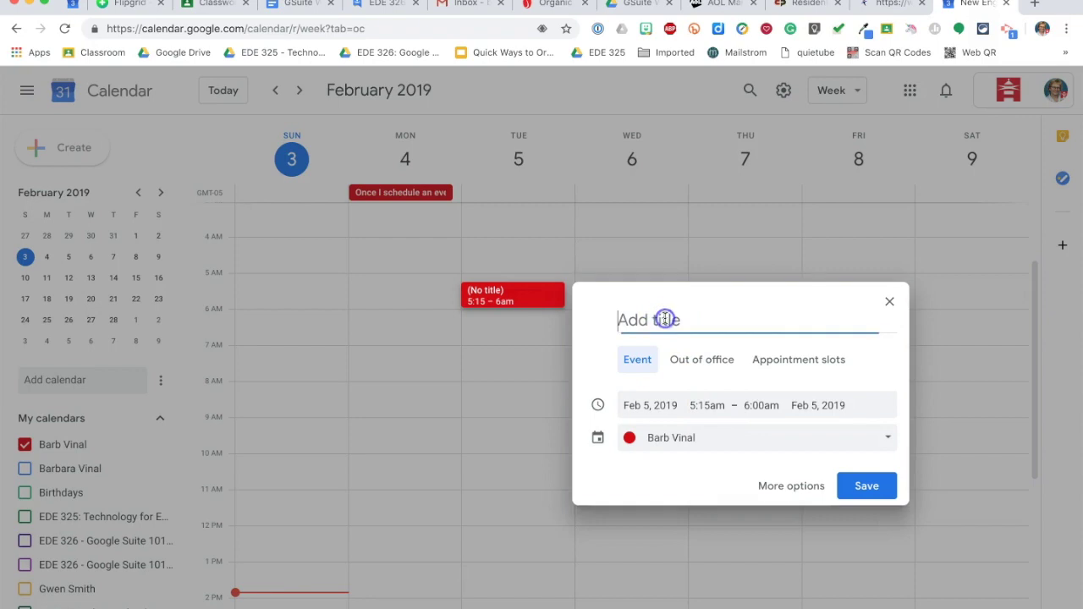
text(Practic)
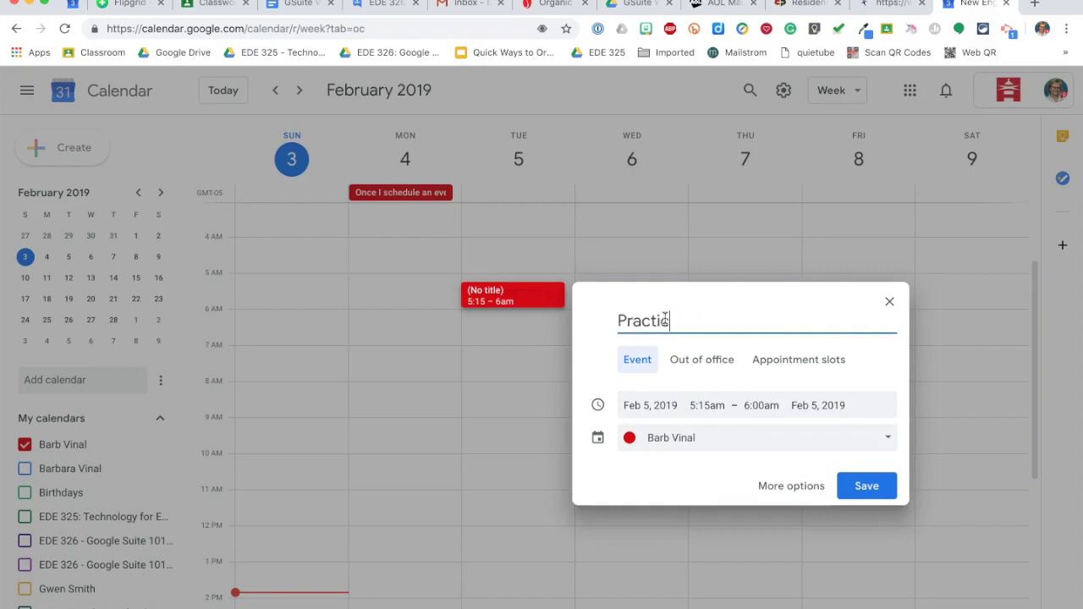
text(e Event)
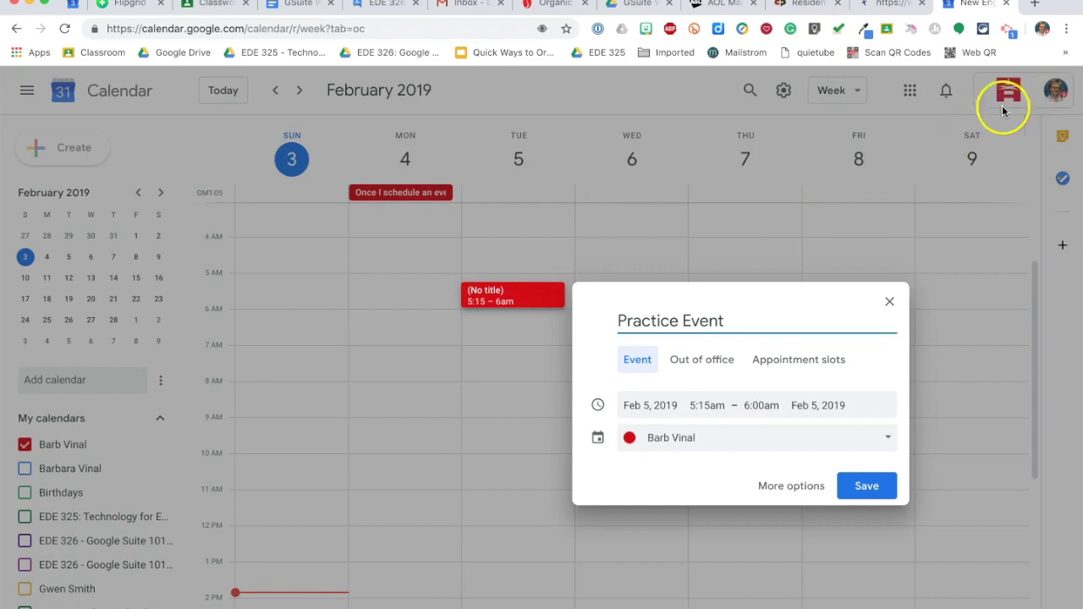
click(888, 440)
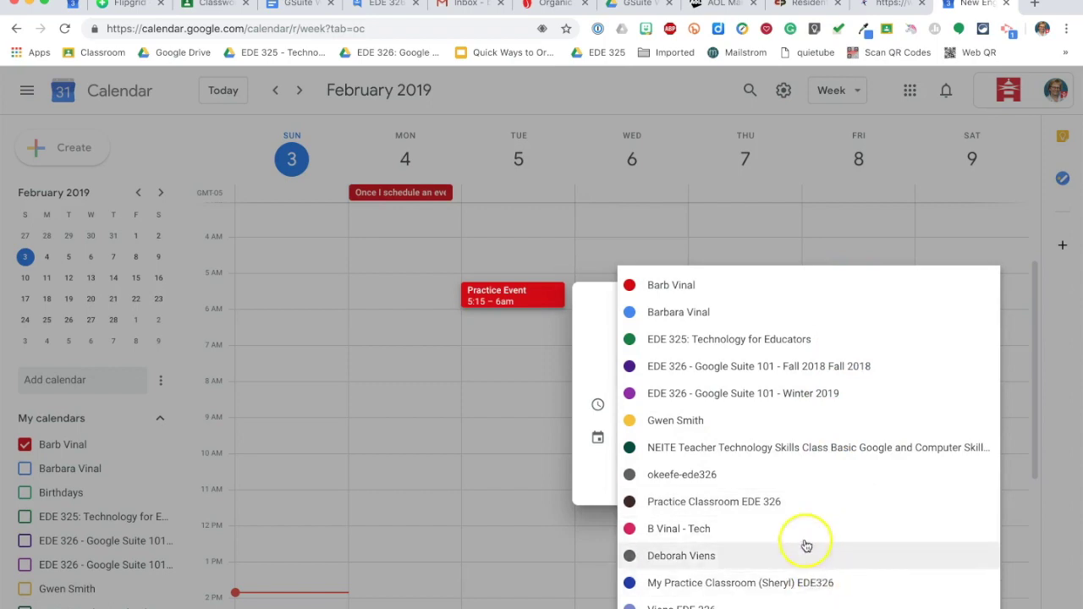
click(590, 311)
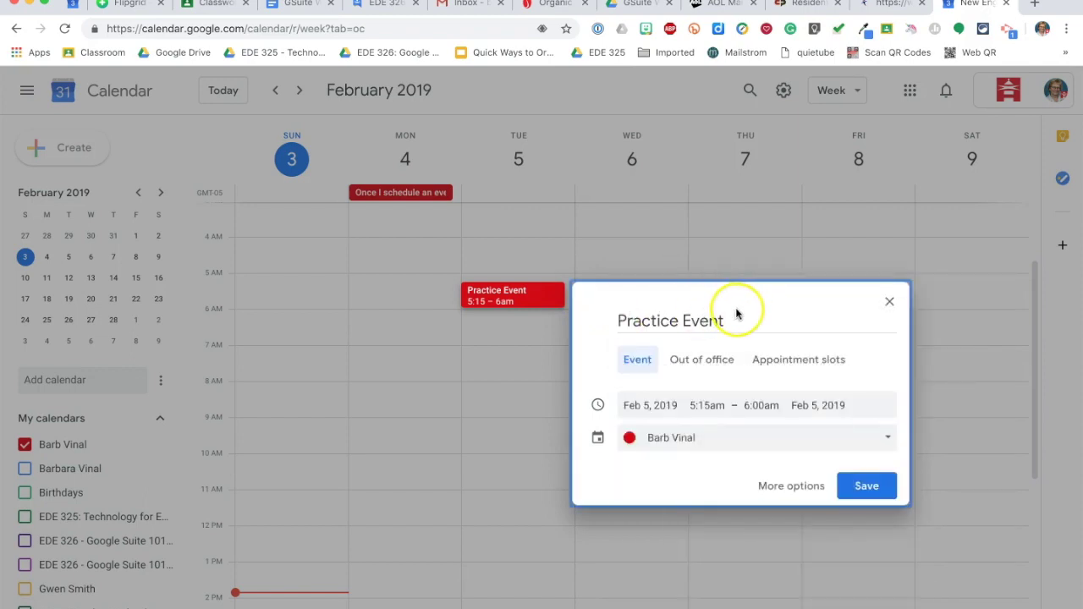
Review the visibility, description and guest options in the event's full details, and save the event.
click(797, 487)
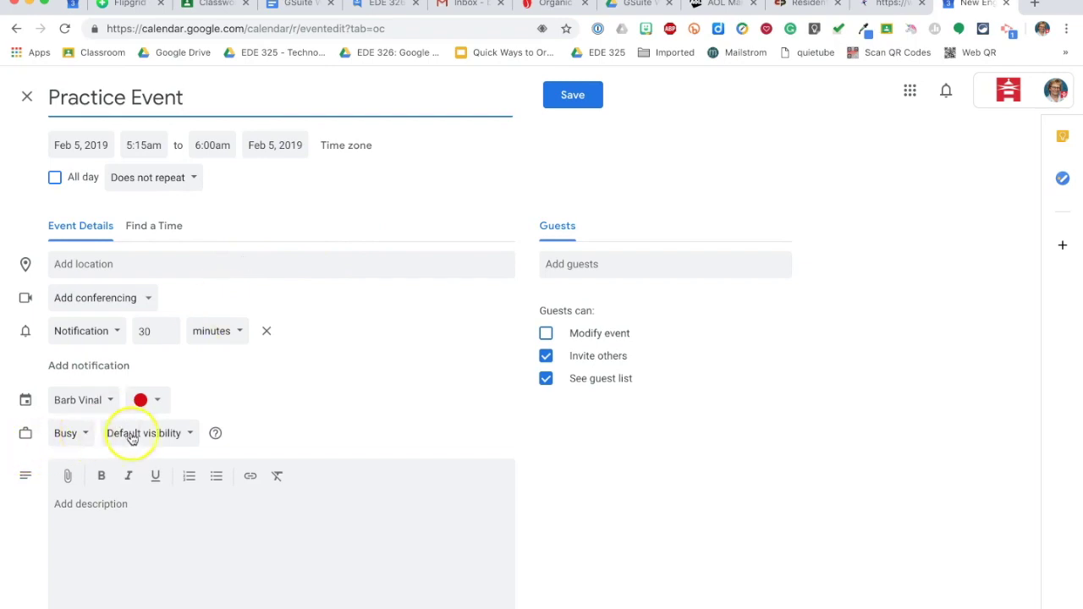
click(160, 439)
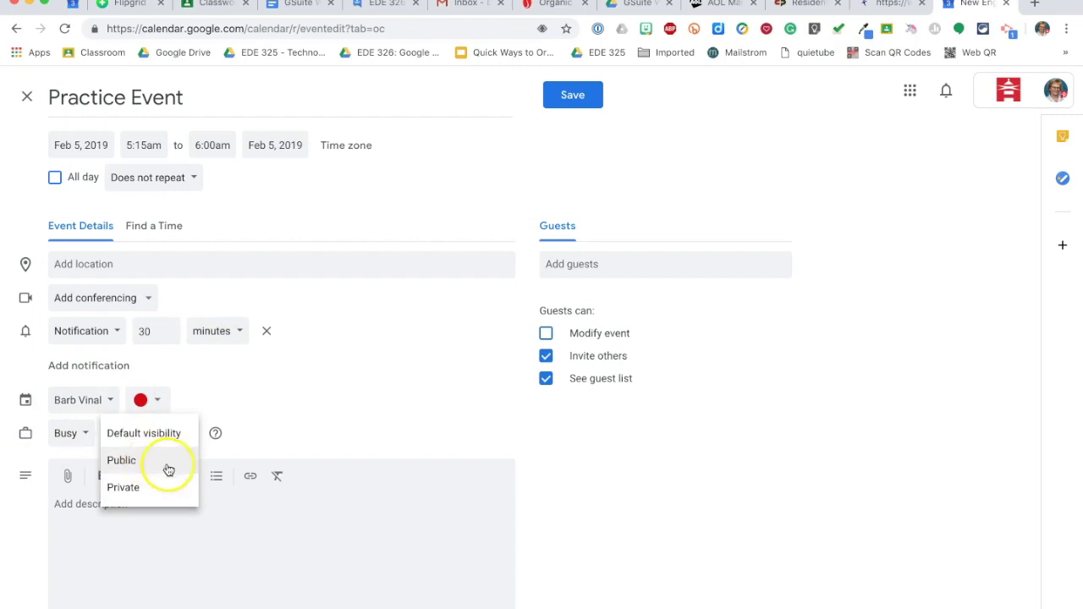
click(296, 510)
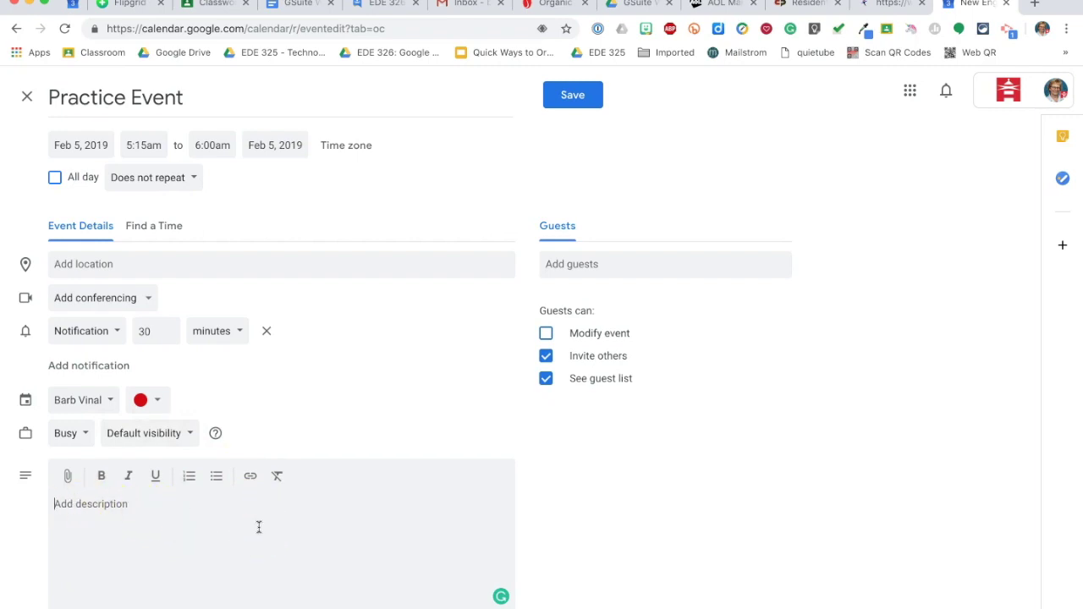
click(576, 262)
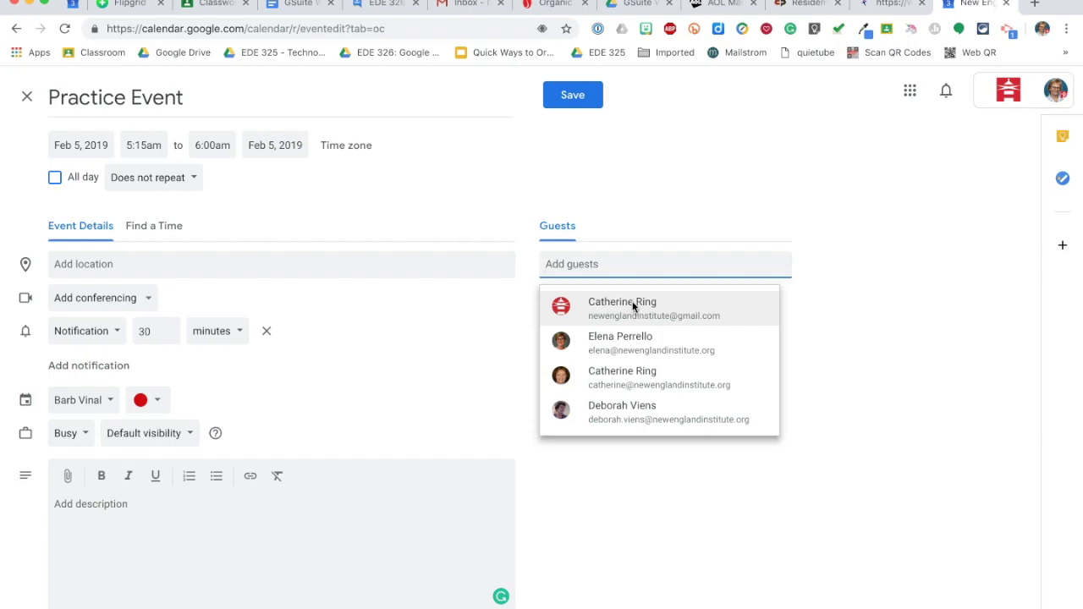
click(703, 210)
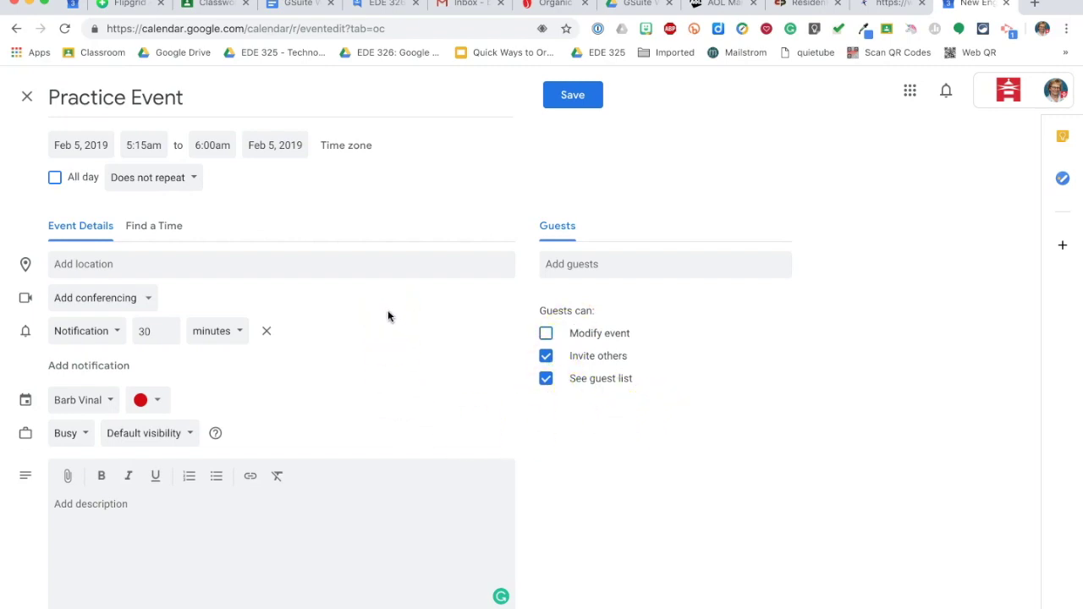
click(575, 98)
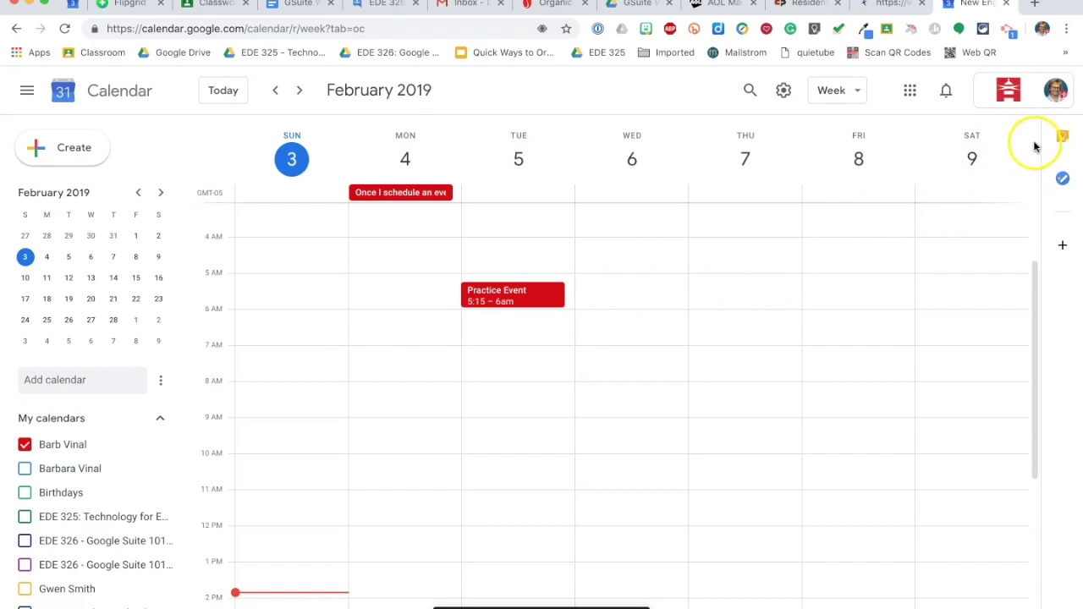
Open the Keep notes alongside the calendar and look through them.
click(1059, 180)
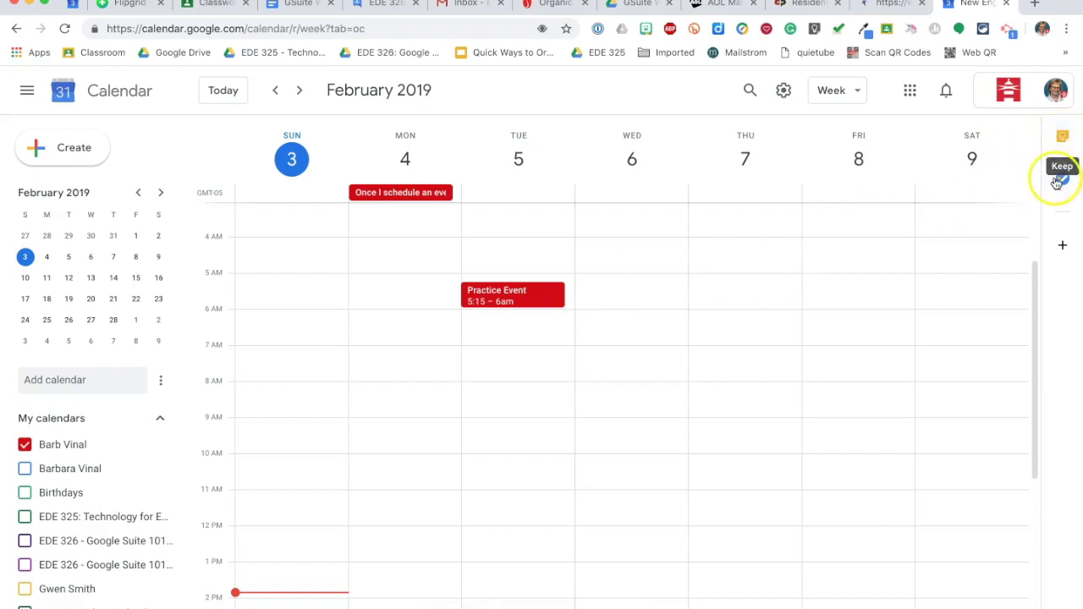
click(1064, 139)
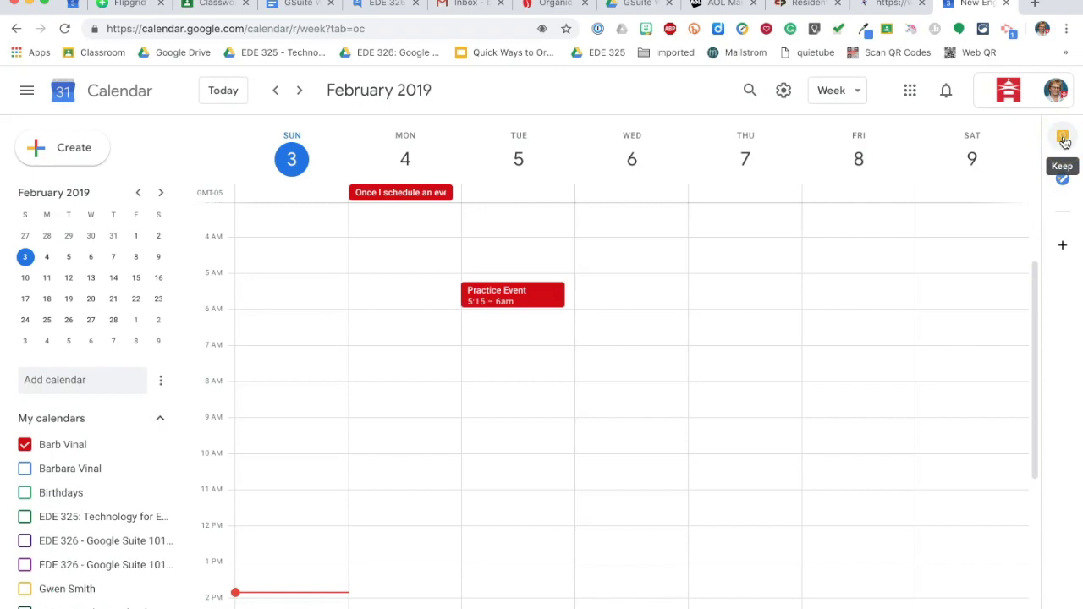
click(1065, 140)
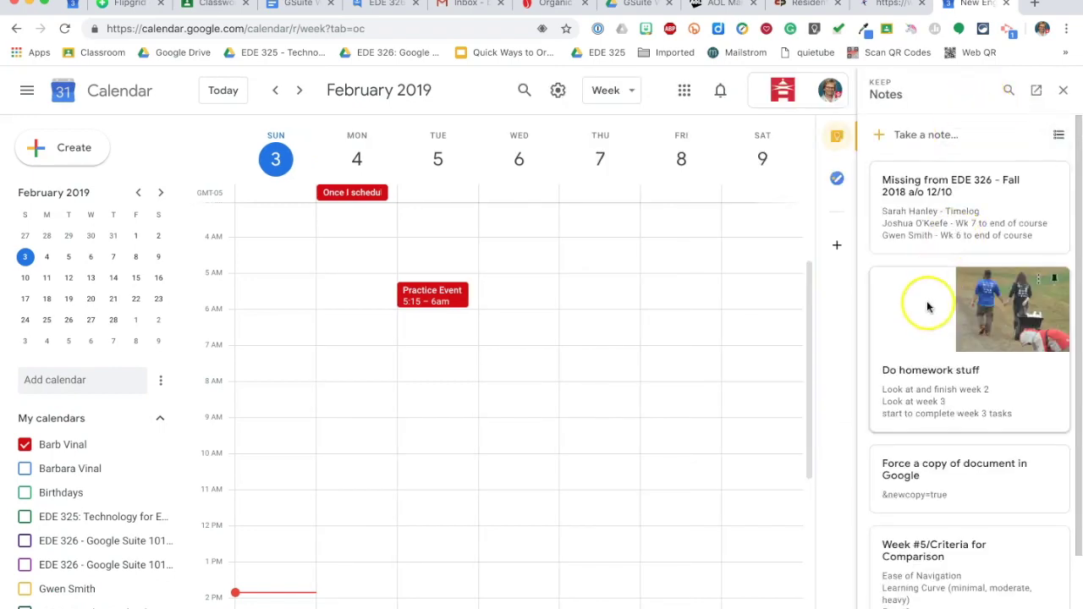
scroll(928, 307, down, 1)
scroll(928, 307, up, 1)
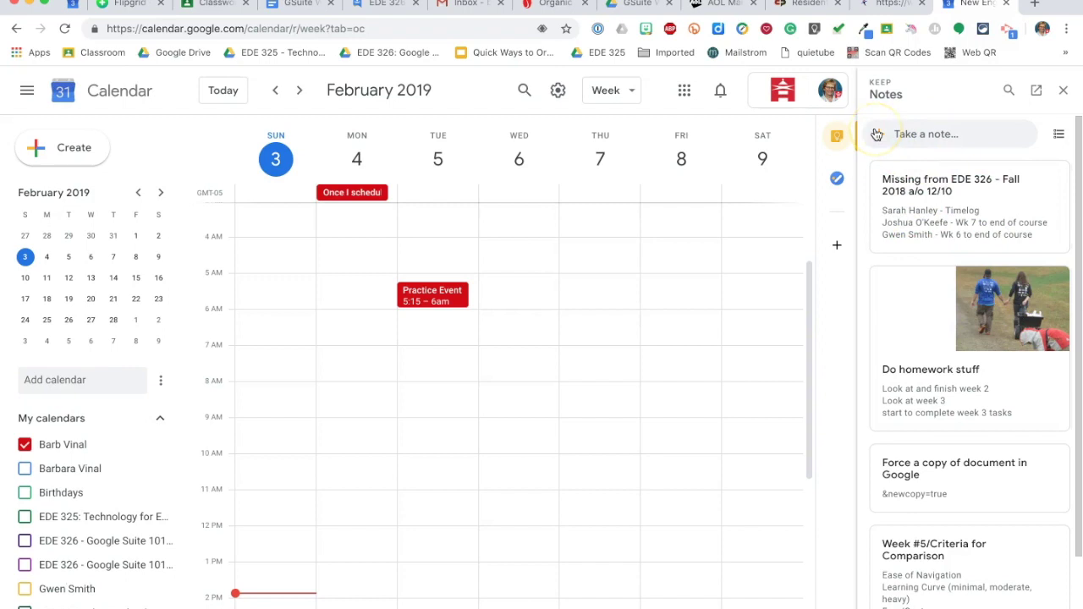
Look through the notes on the full Google Keep site, and return to Google Calendar with its notes view closed.
click(1040, 91)
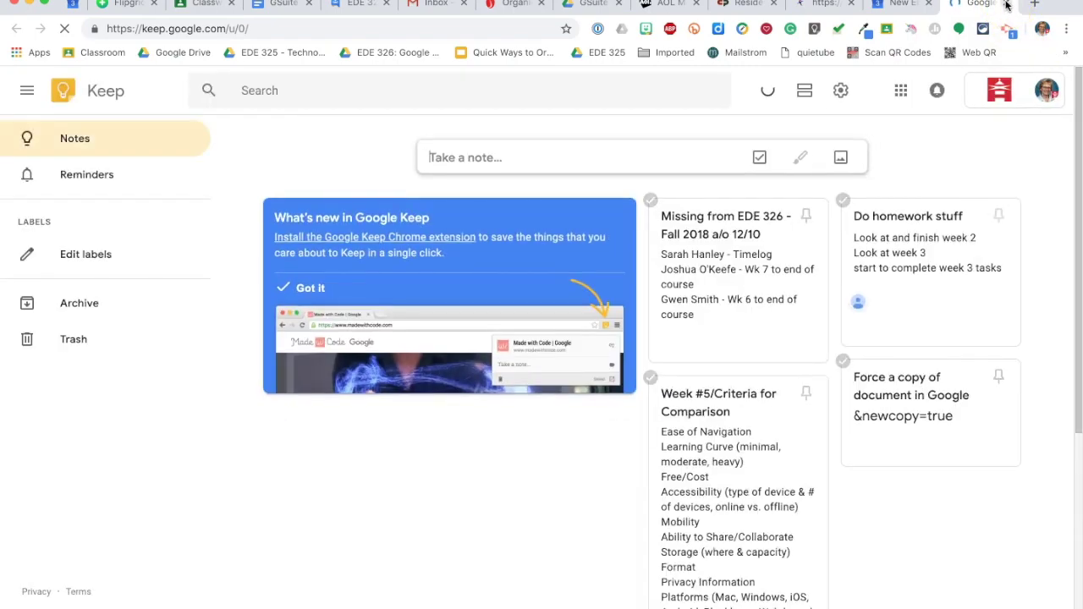
scroll(657, 529, down, 3)
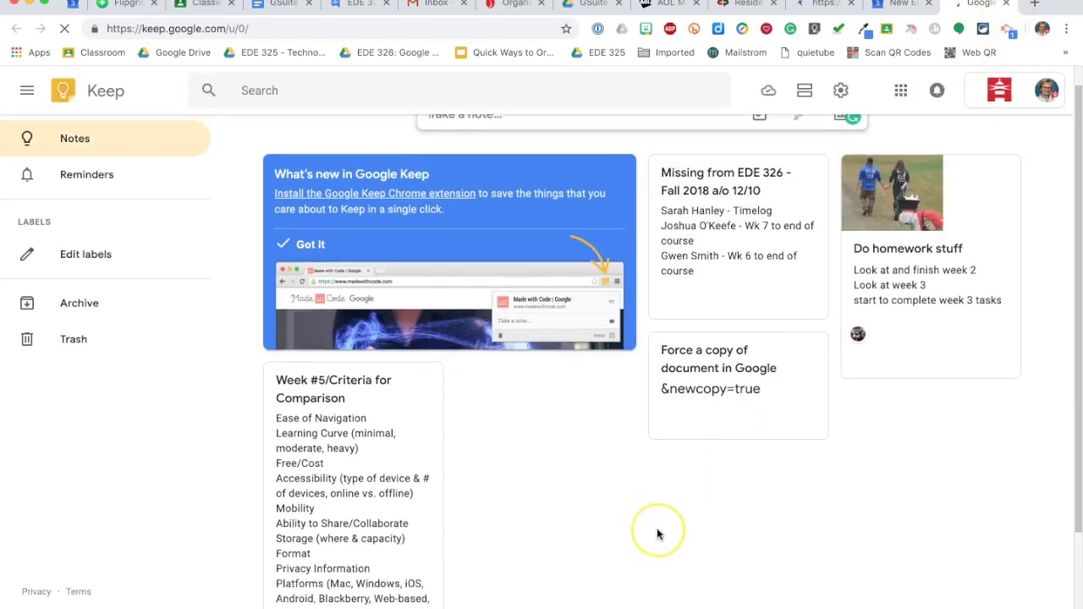
scroll(657, 534, up, 3)
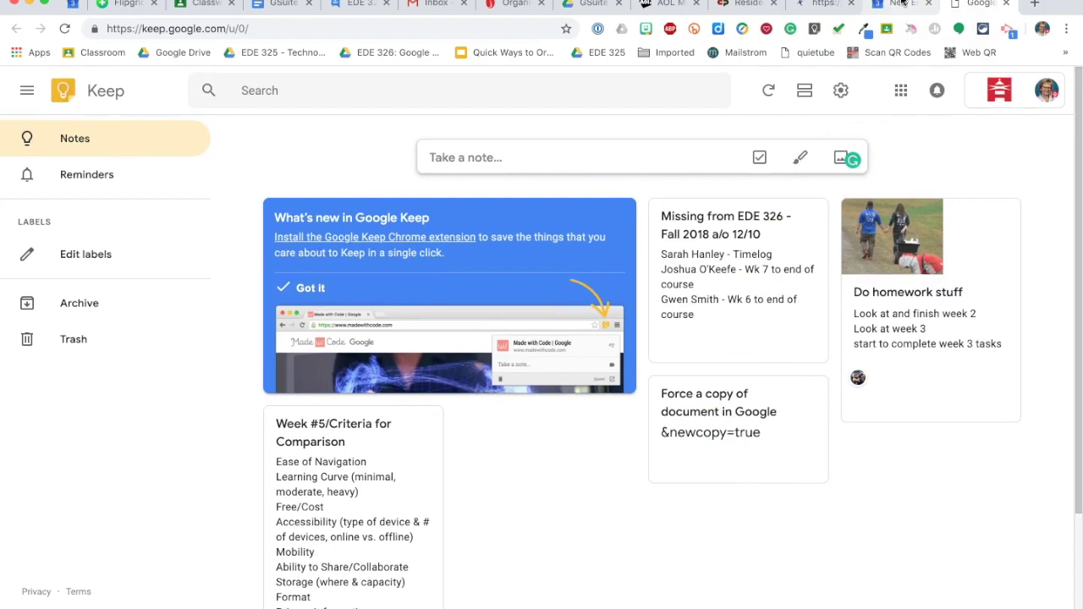
click(902, 3)
click(902, 10)
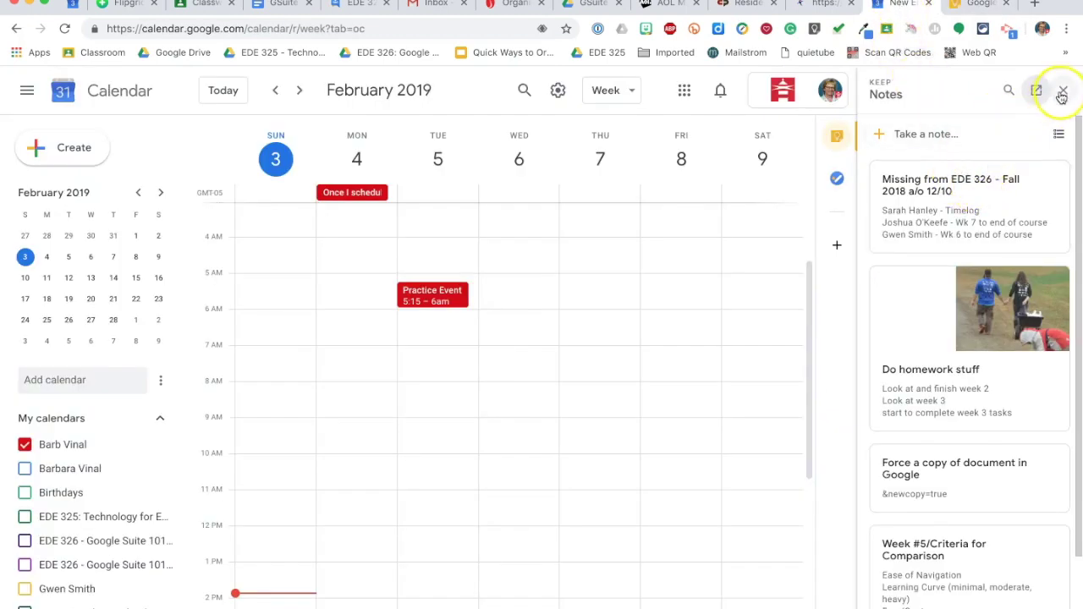
click(1065, 93)
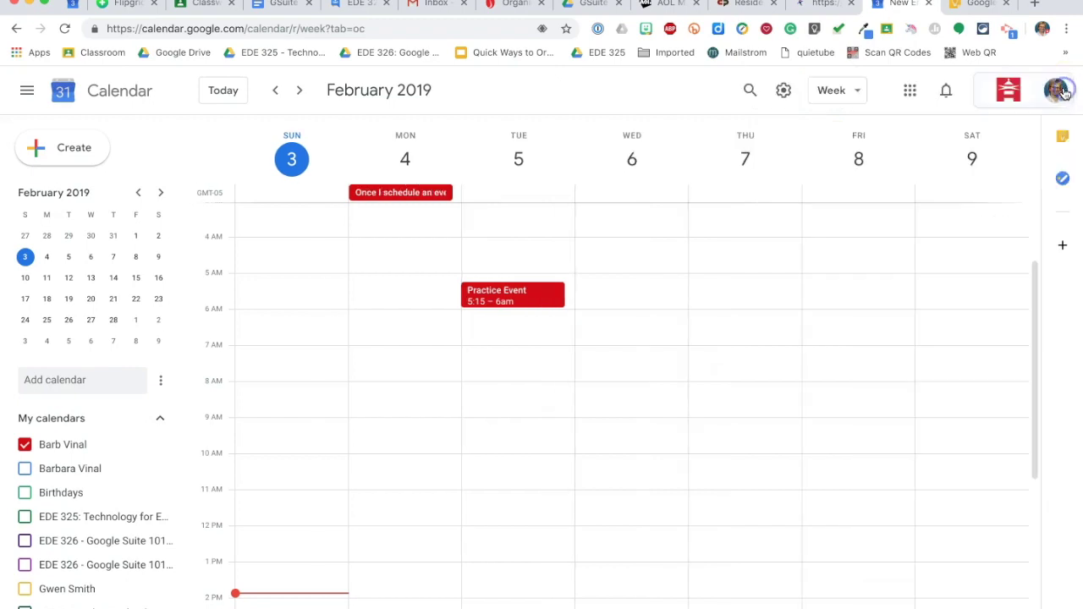
Open the task list and add the task "Add a document to my list of things to do" dated today, February 3.
click(1067, 183)
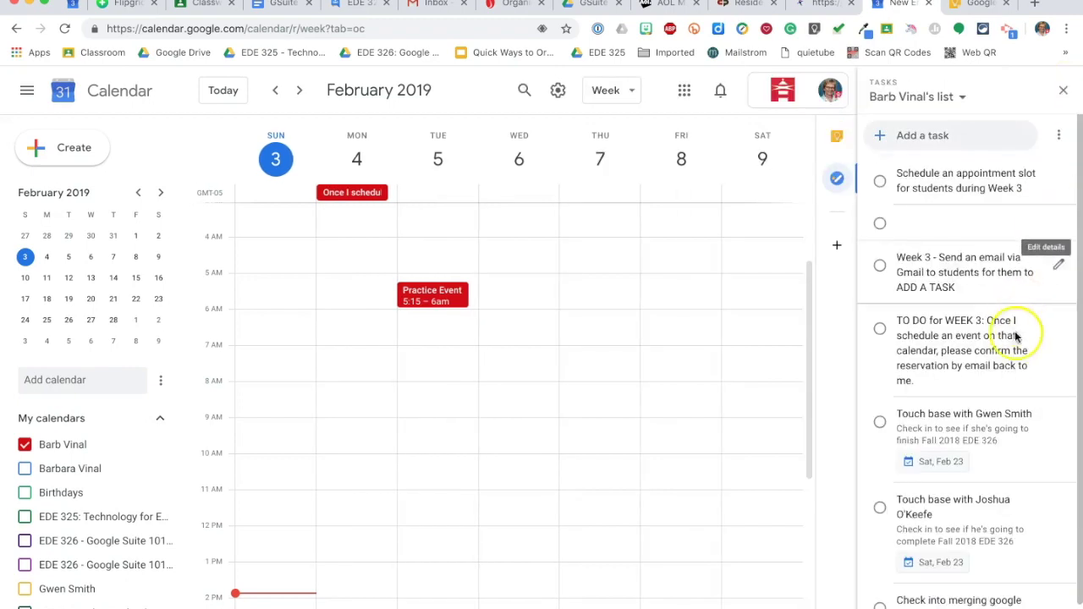
scroll(1015, 338, down, 1)
scroll(1015, 349, up, 1)
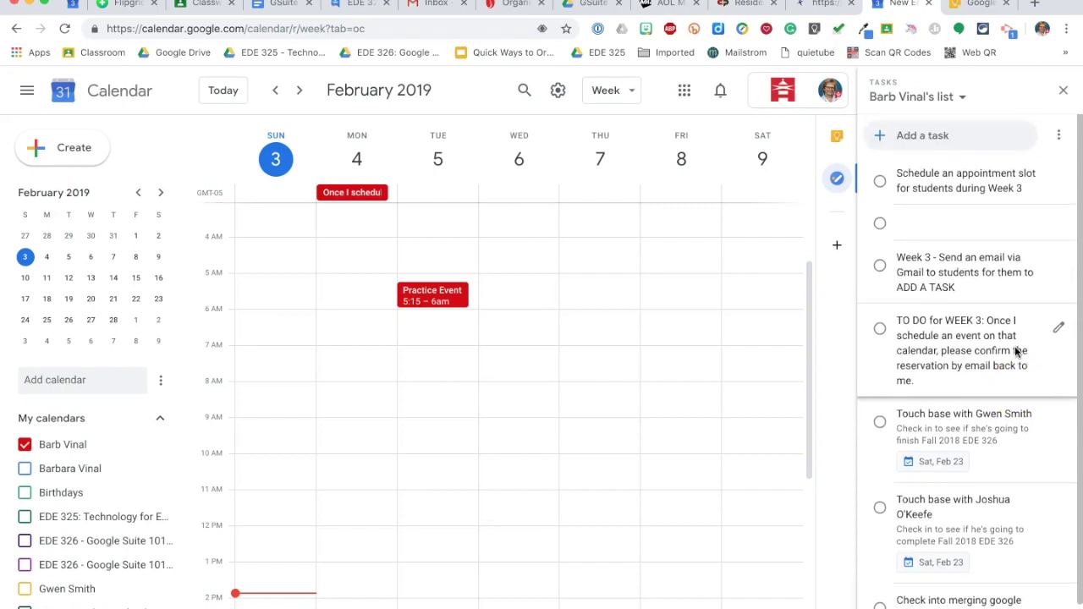
click(938, 137)
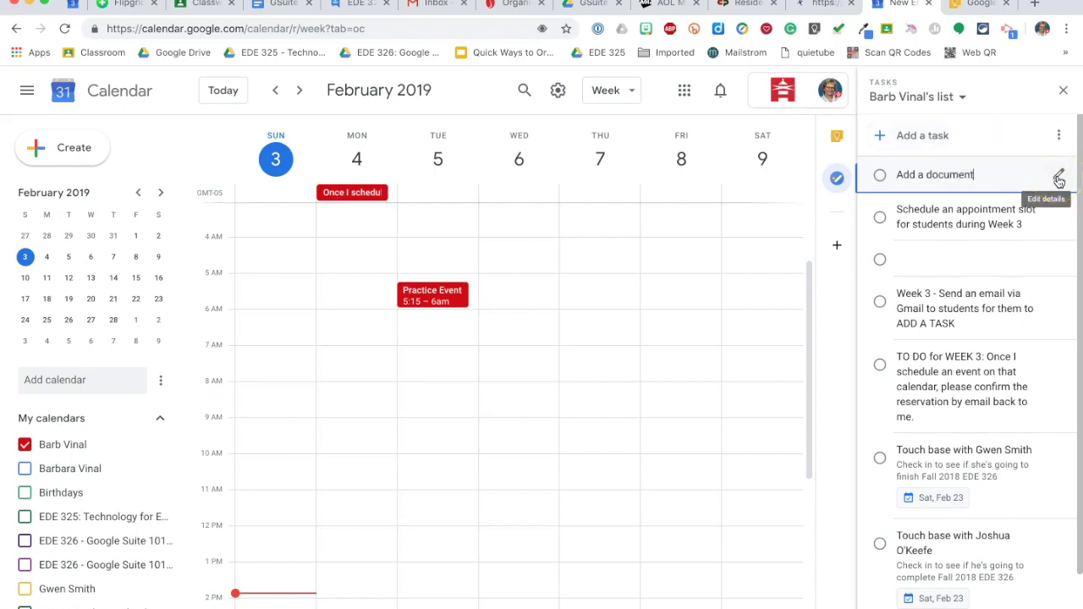
click(1059, 179)
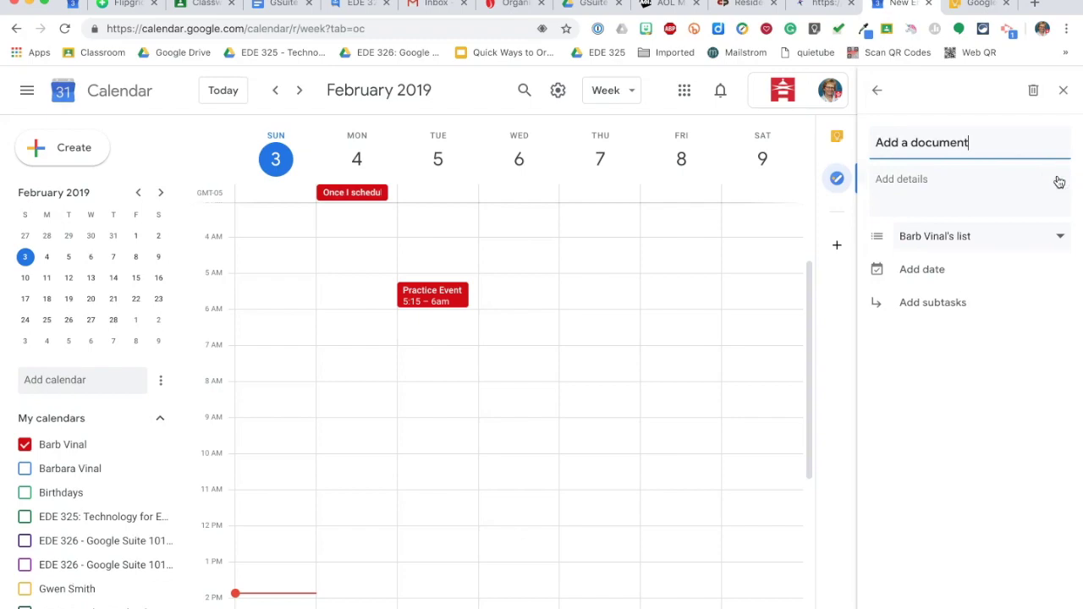
click(910, 271)
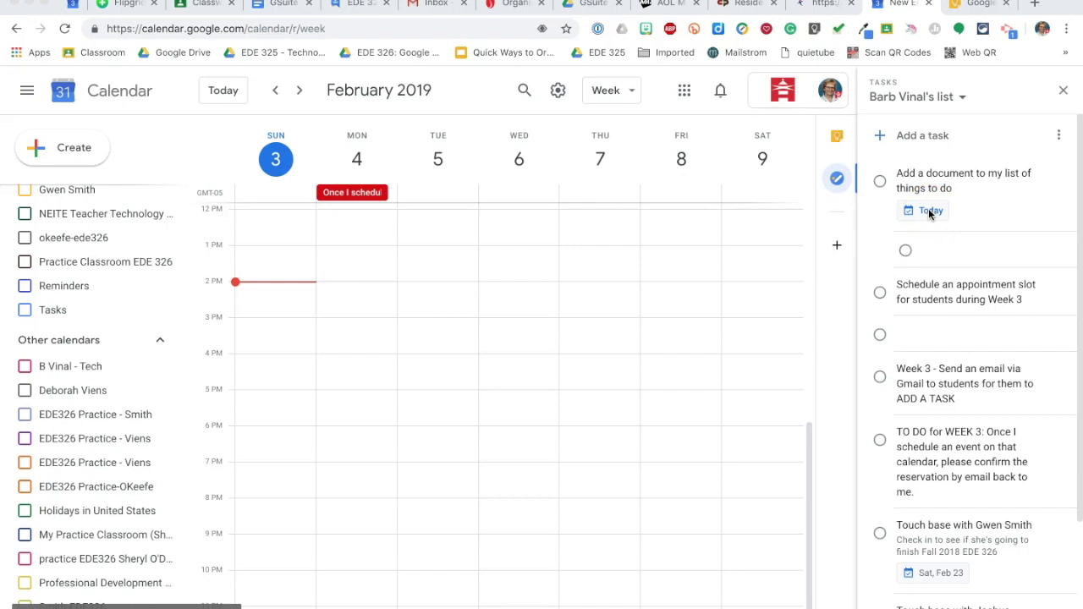
click(959, 210)
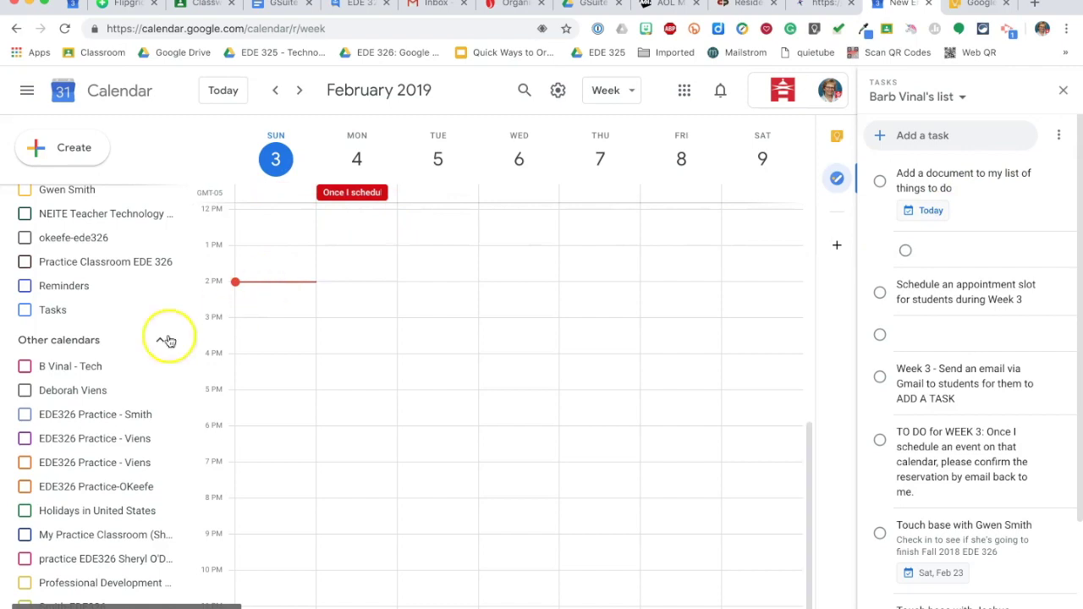
Turn on the Tasks calendar under My calendars so dated tasks show in the week view.
scroll(139, 351, up, 5)
scroll(140, 351, up, 2)
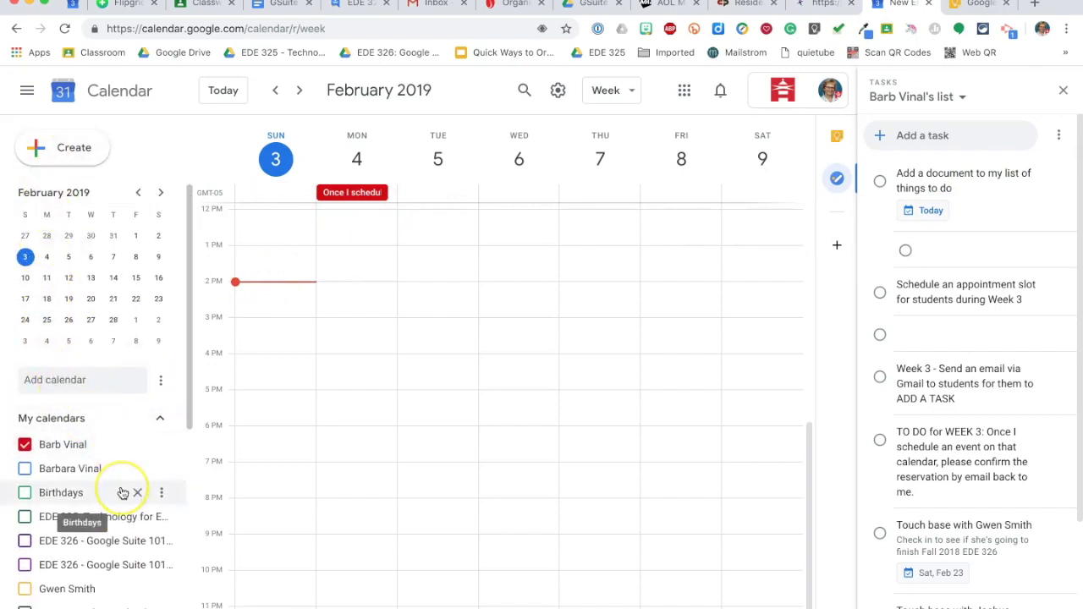
scroll(125, 491, down, 3)
scroll(122, 493, down, 4)
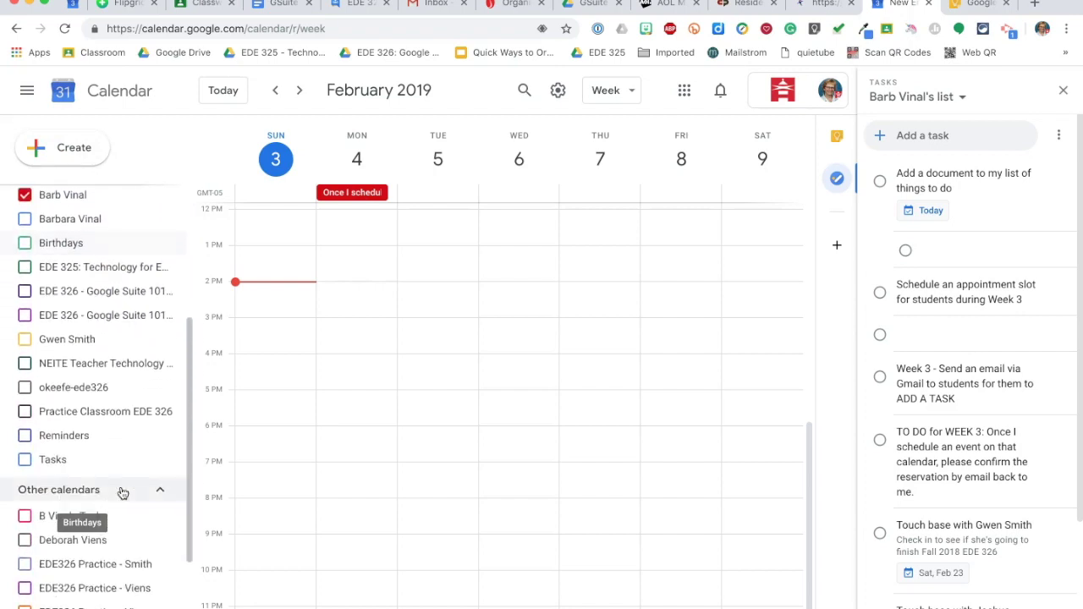
click(25, 460)
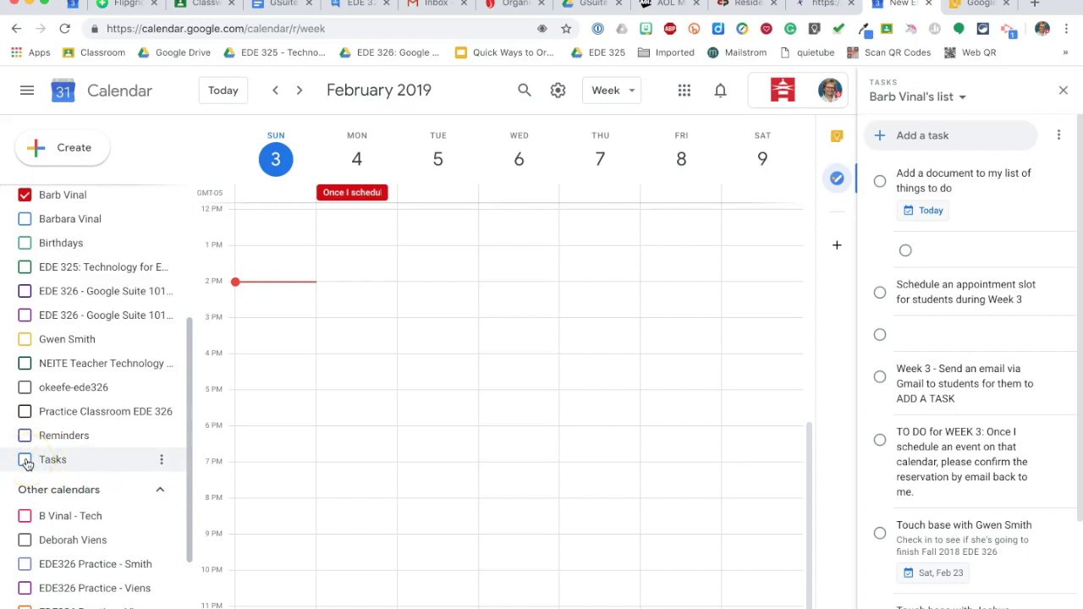
click(25, 459)
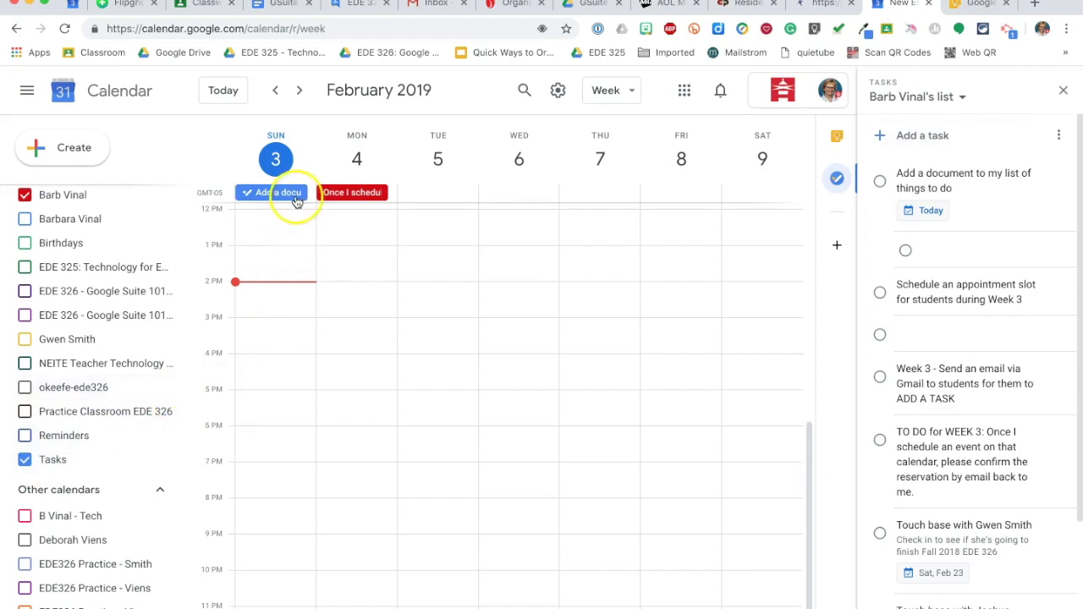
View the details of Sunday's "Add a document to my list of things to do" task, and mark the task complete.
click(282, 194)
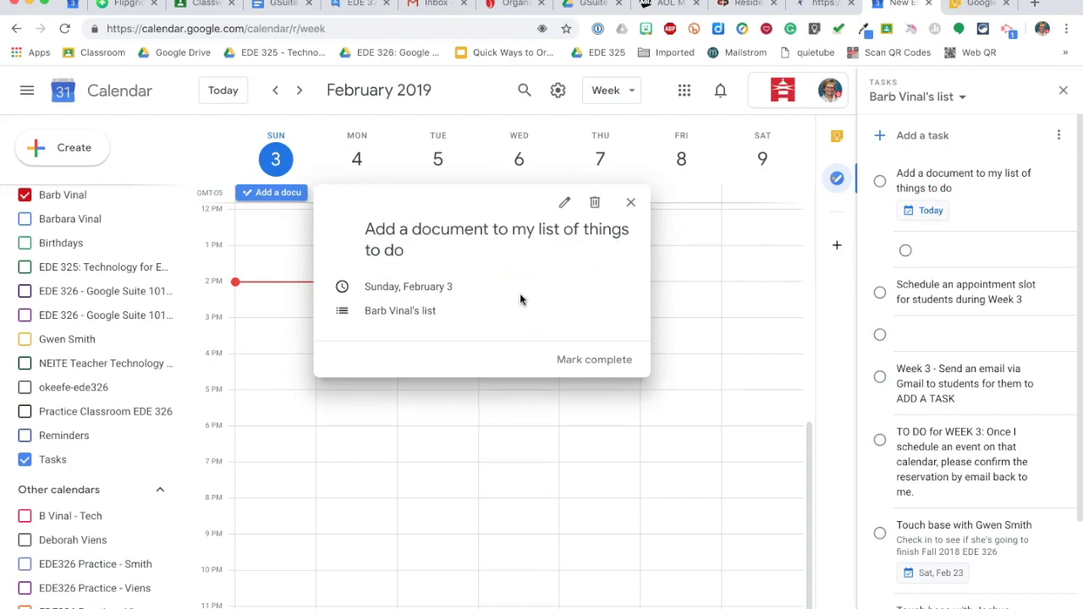
click(880, 184)
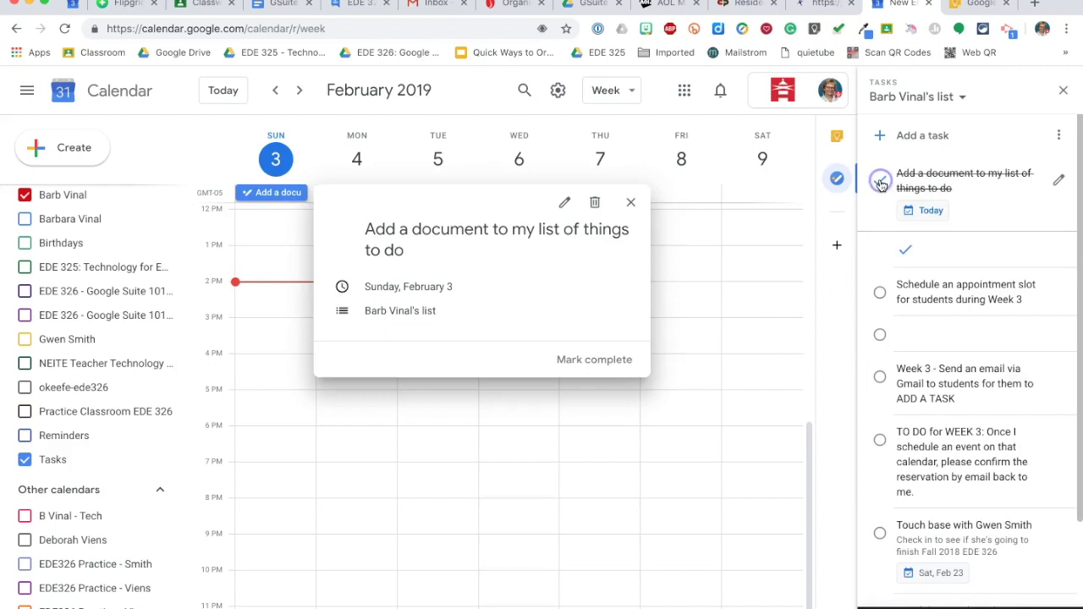
click(628, 206)
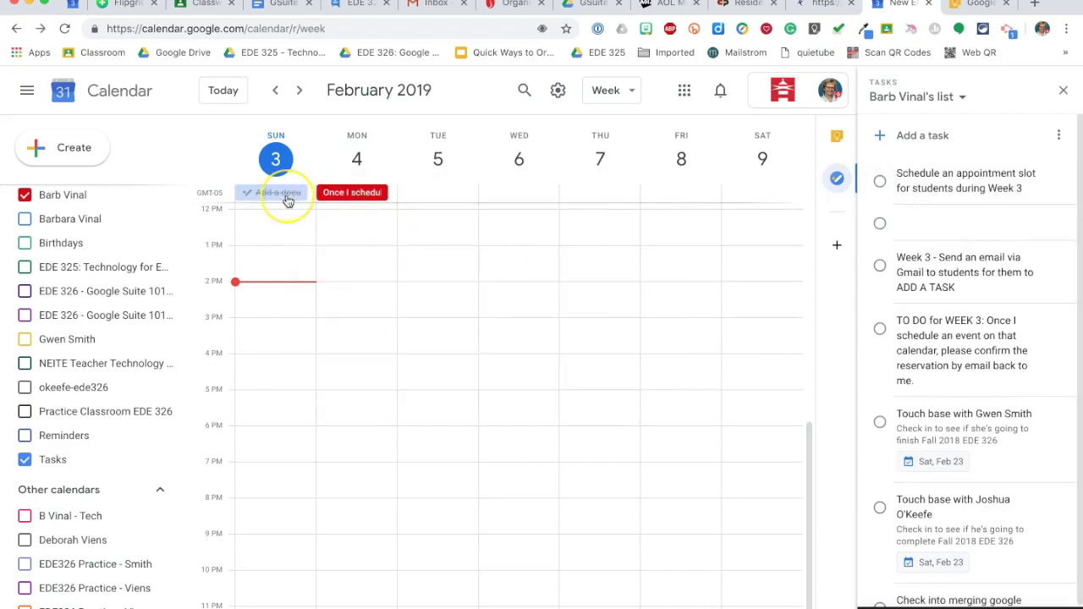